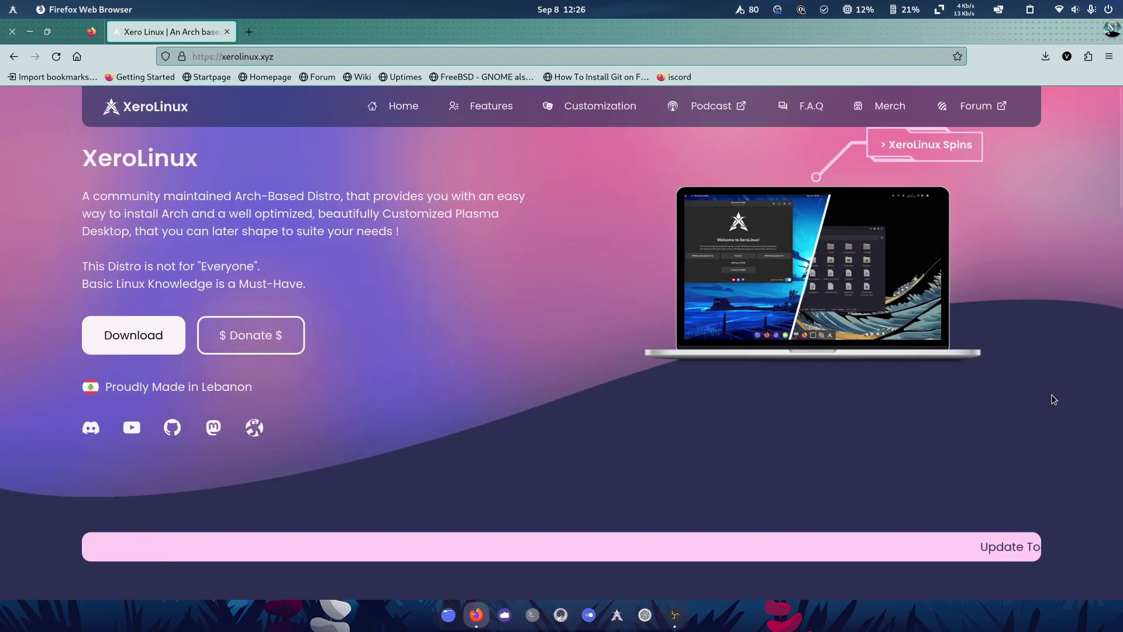
Glance at the donation appeal on xerolinux.xyz, then follow the XeroLinux Spins link.
left_click(256, 332)
left_click(1051, 358)
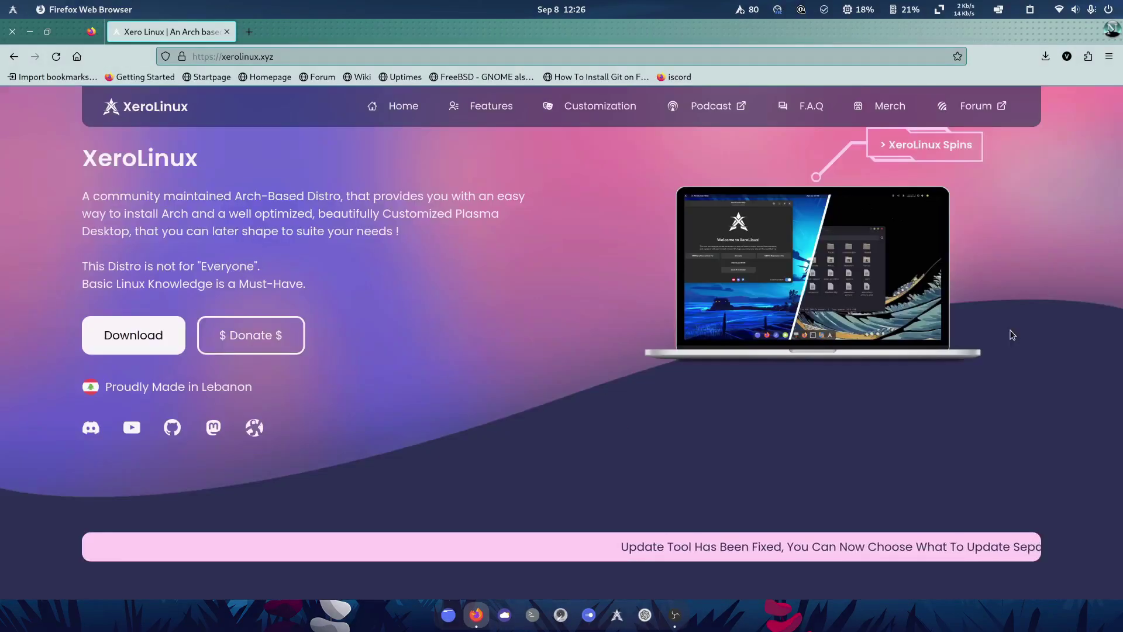
scroll(427, 383, "down", 3)
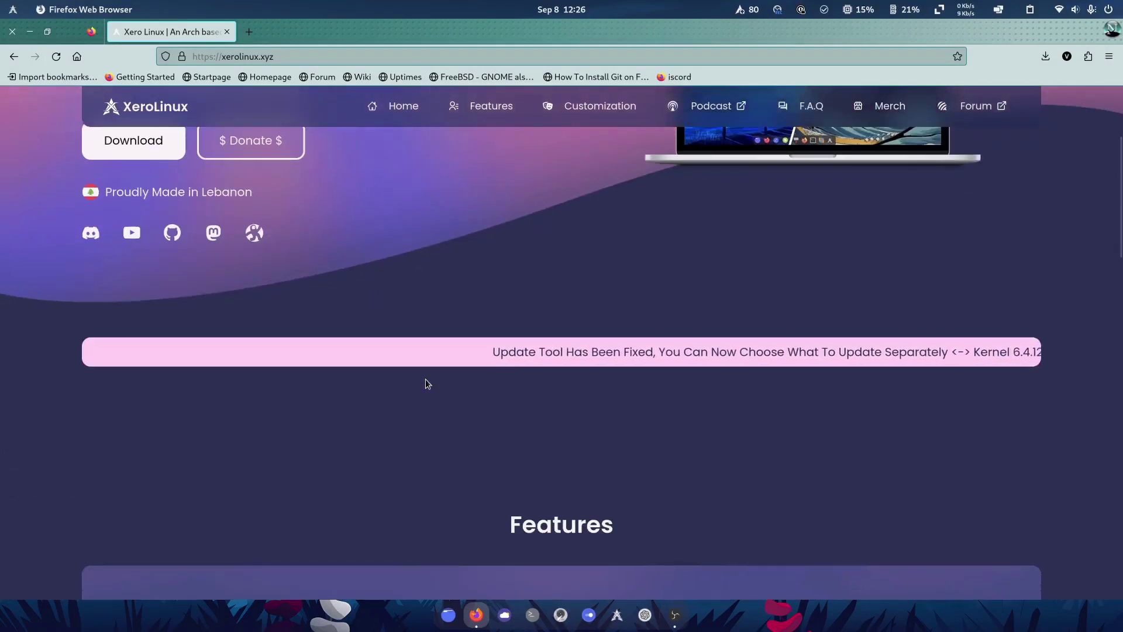
scroll(427, 384, "up", 3)
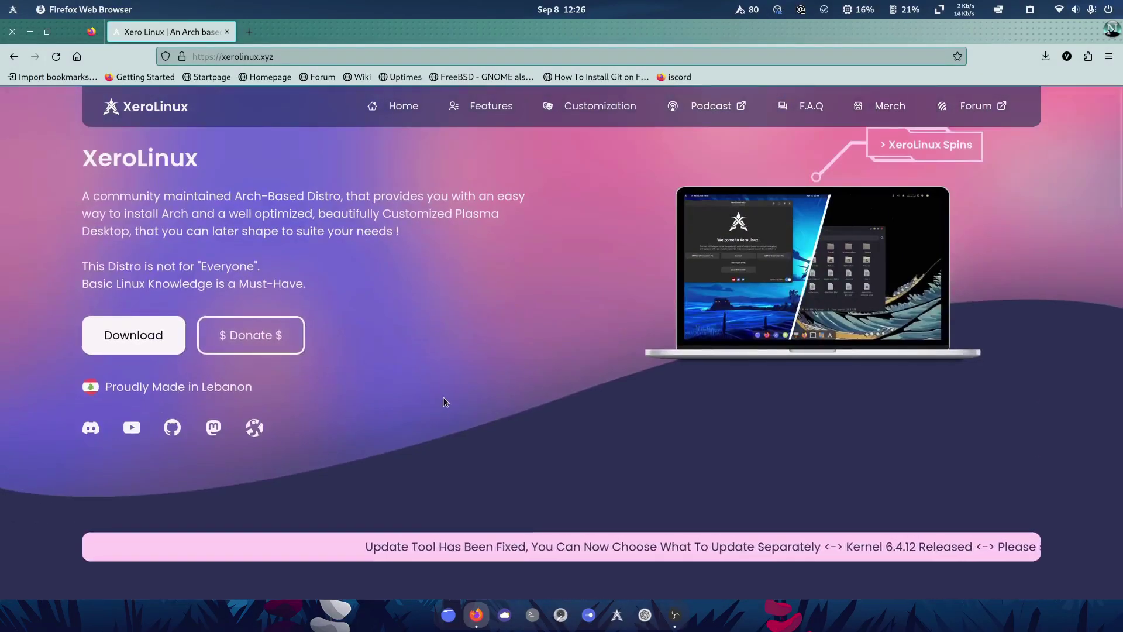
scroll(444, 398, "down", 1)
scroll(444, 398, "up", 1)
left_click(944, 149)
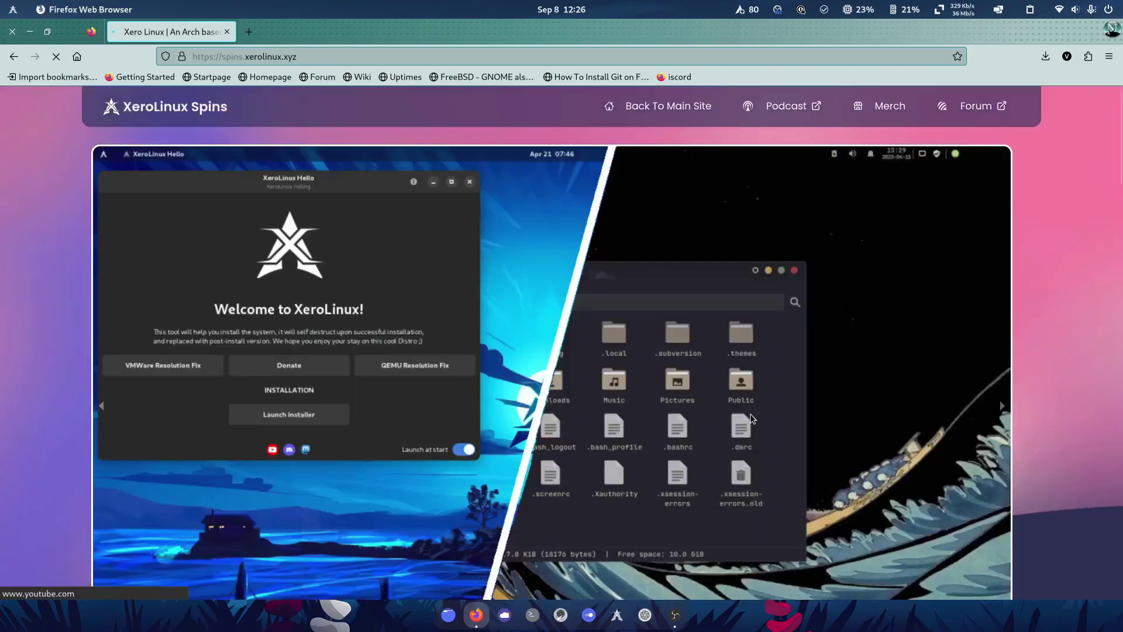
Scroll through the Spins page to the XeroG and XeroXFCE cards and Support section, then back.
scroll(751, 415, "down", 10)
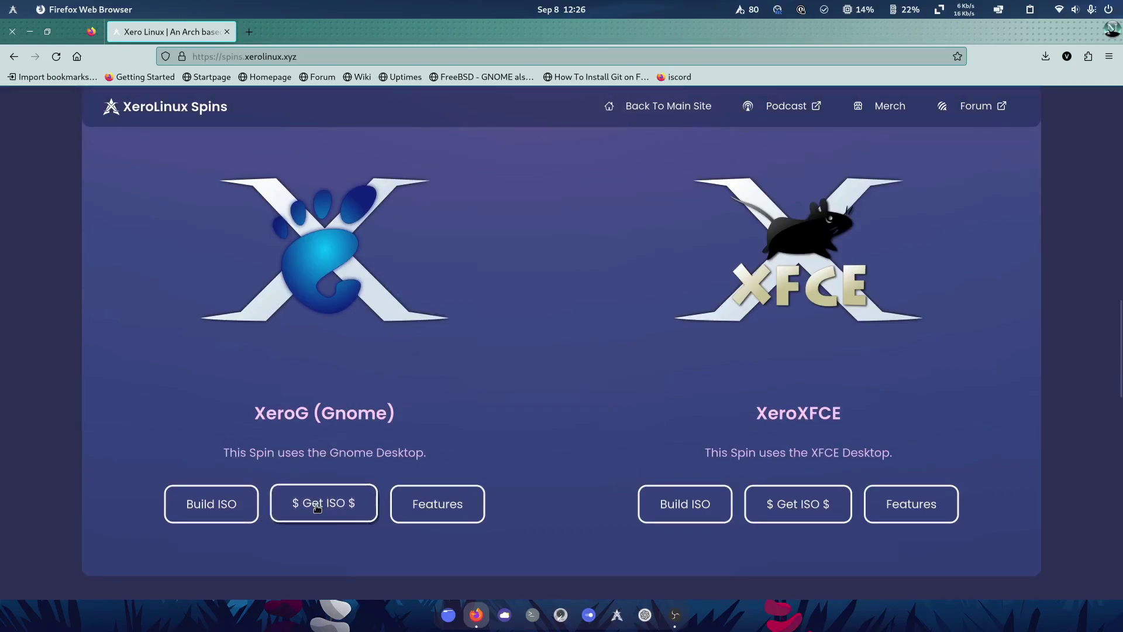
scroll(645, 434, "down", 5)
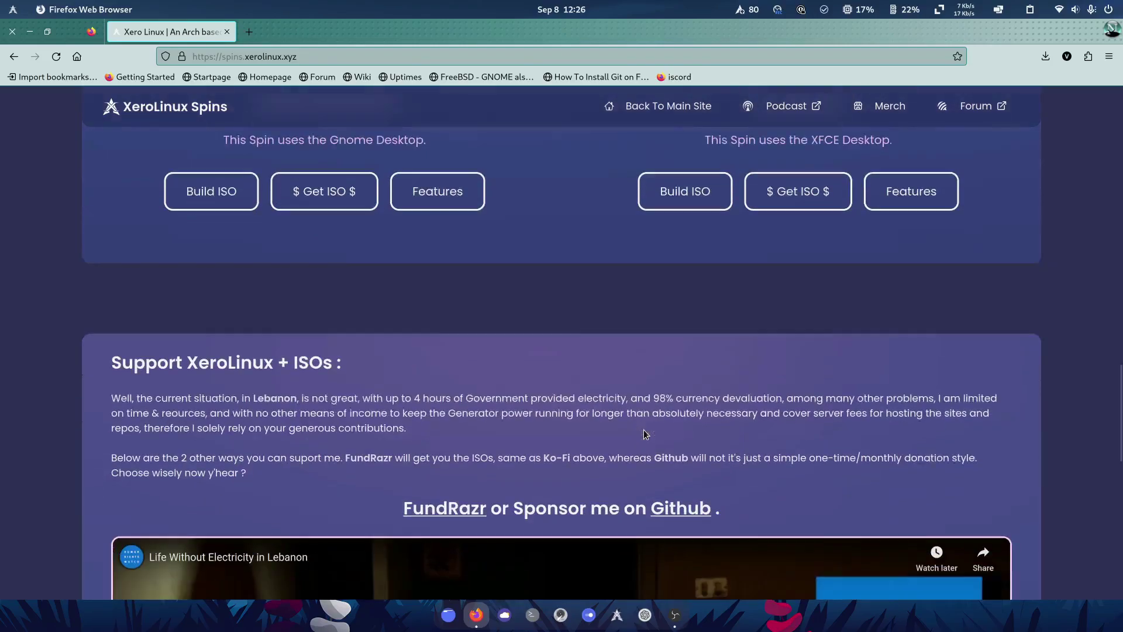
scroll(646, 434, "down", 1)
scroll(513, 386, "up", 20)
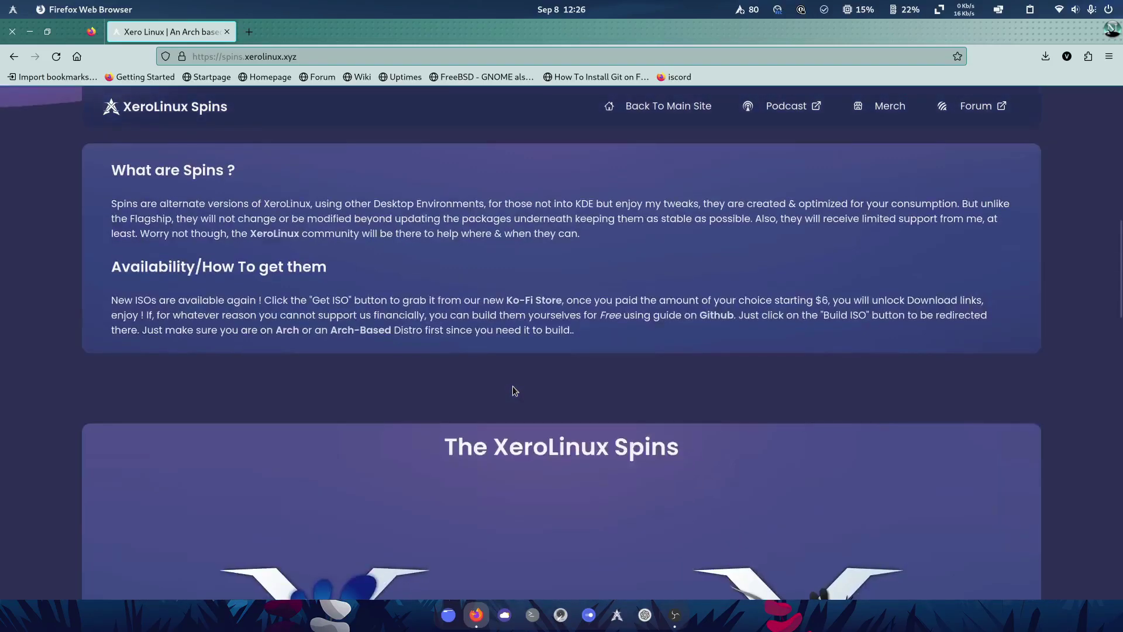
scroll(514, 391, "up", 4)
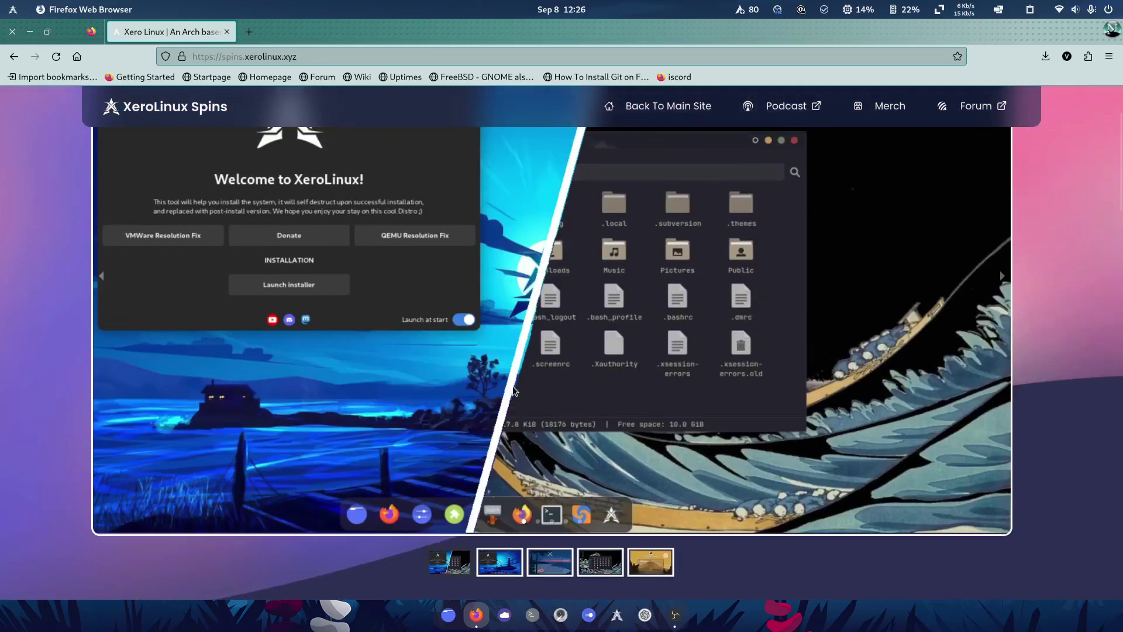
scroll(513, 389, "up", 2)
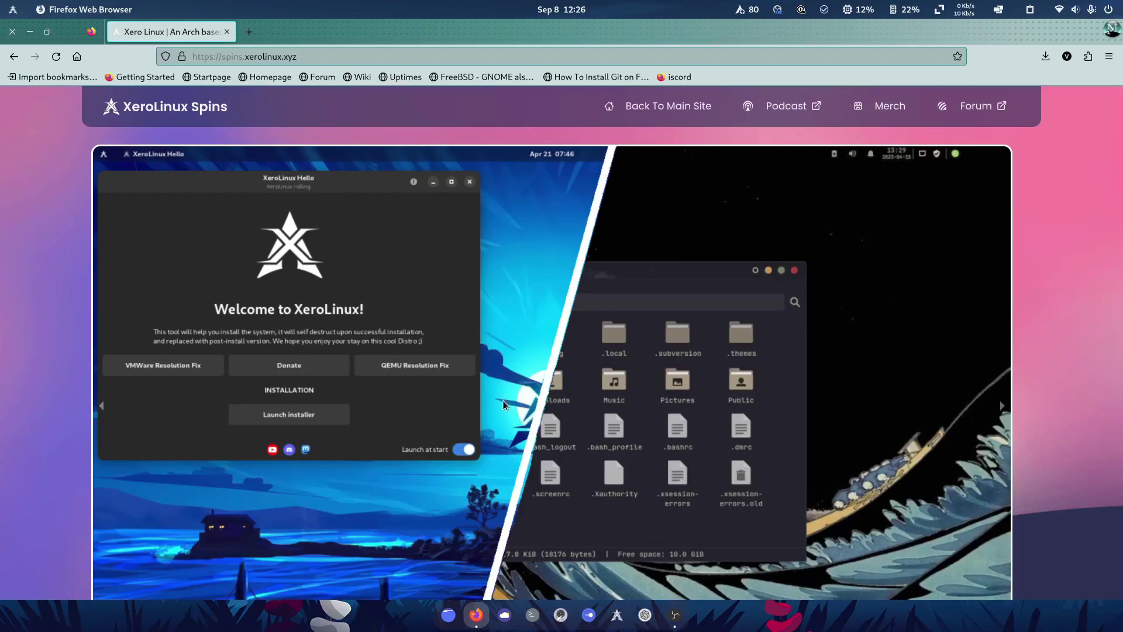
scroll(503, 404, "down", 10)
scroll(503, 404, "up", 10)
scroll(503, 404, "down", 7)
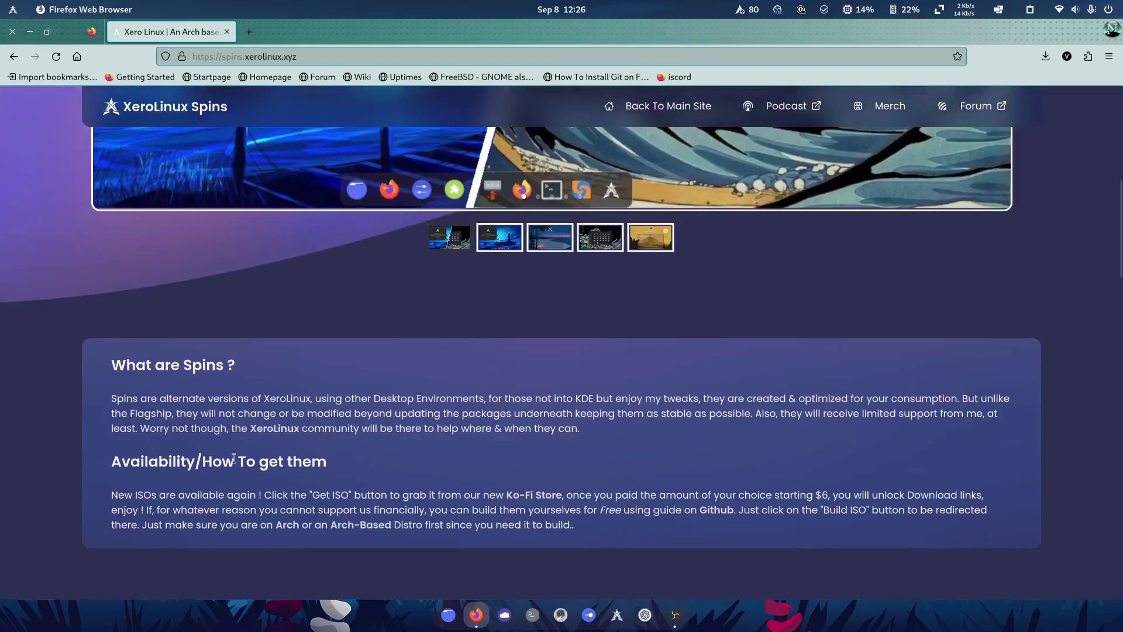
Go back to the XeroLinux homepage, skim Features, Customization and F.A.Q, then minimize Firefox.
key("alt+Left")
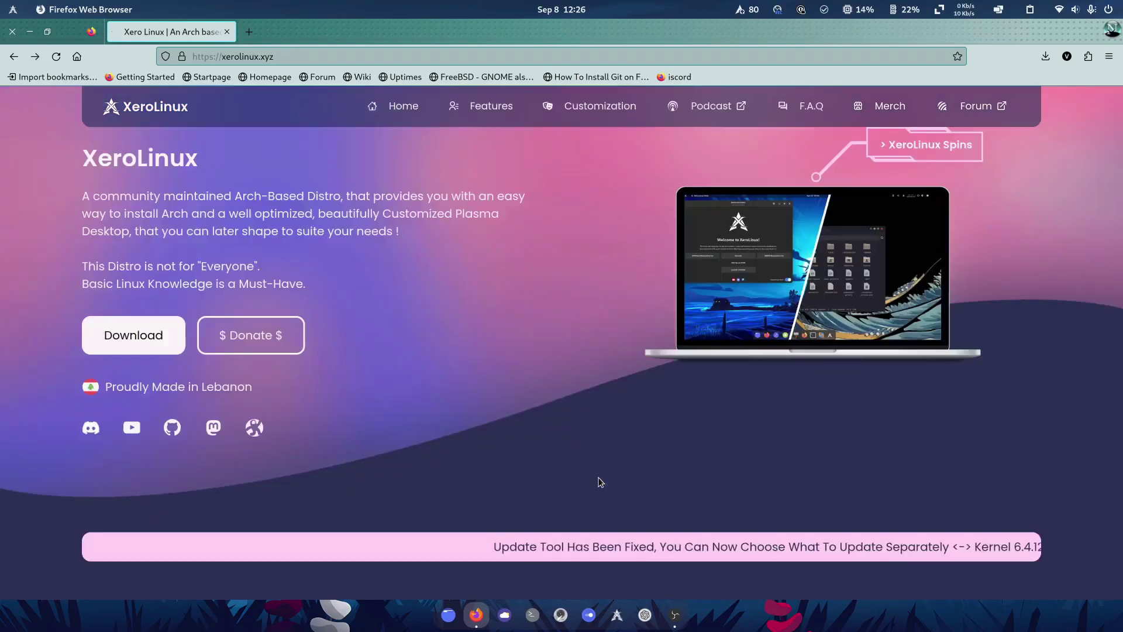
scroll(595, 480, "down", 5)
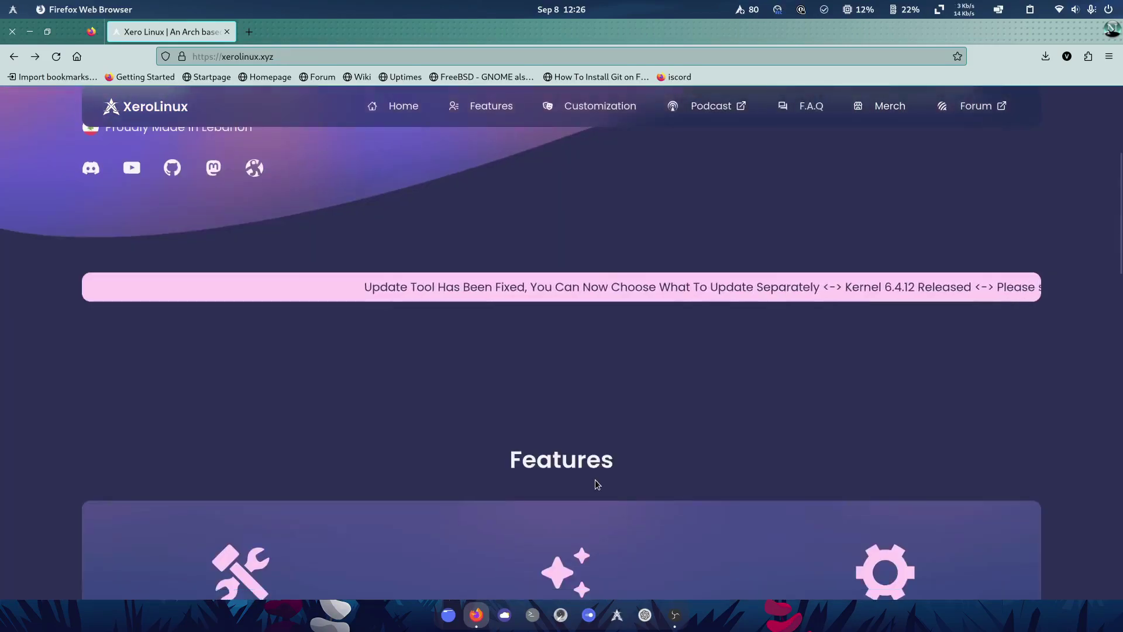
scroll(595, 479, "down", 5)
scroll(817, 506, "down", 4)
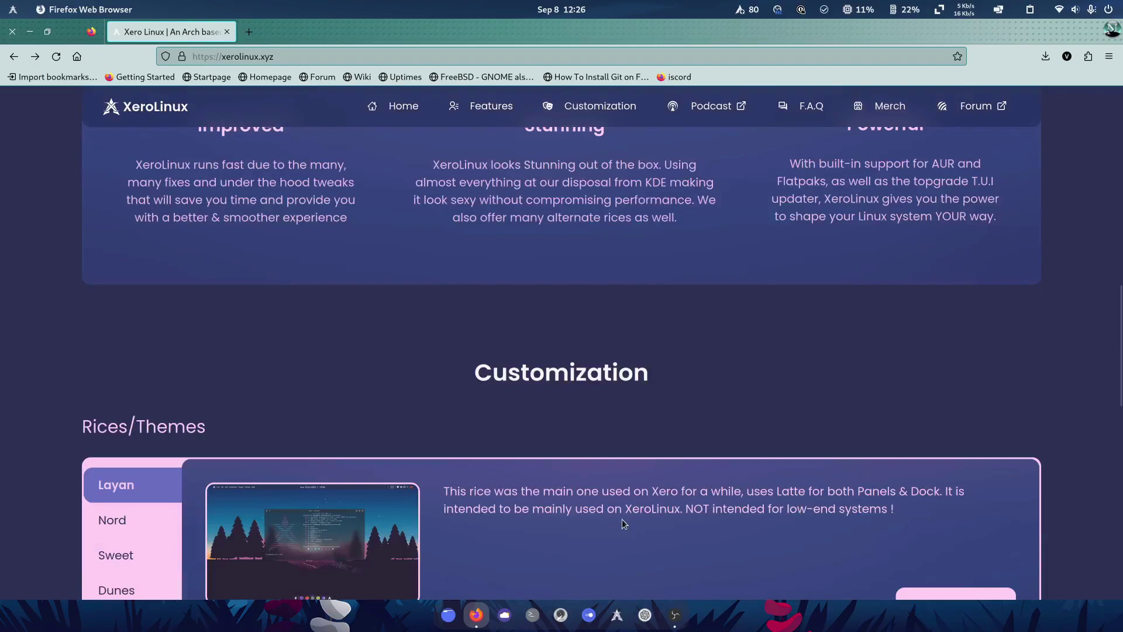
scroll(740, 515, "down", 3)
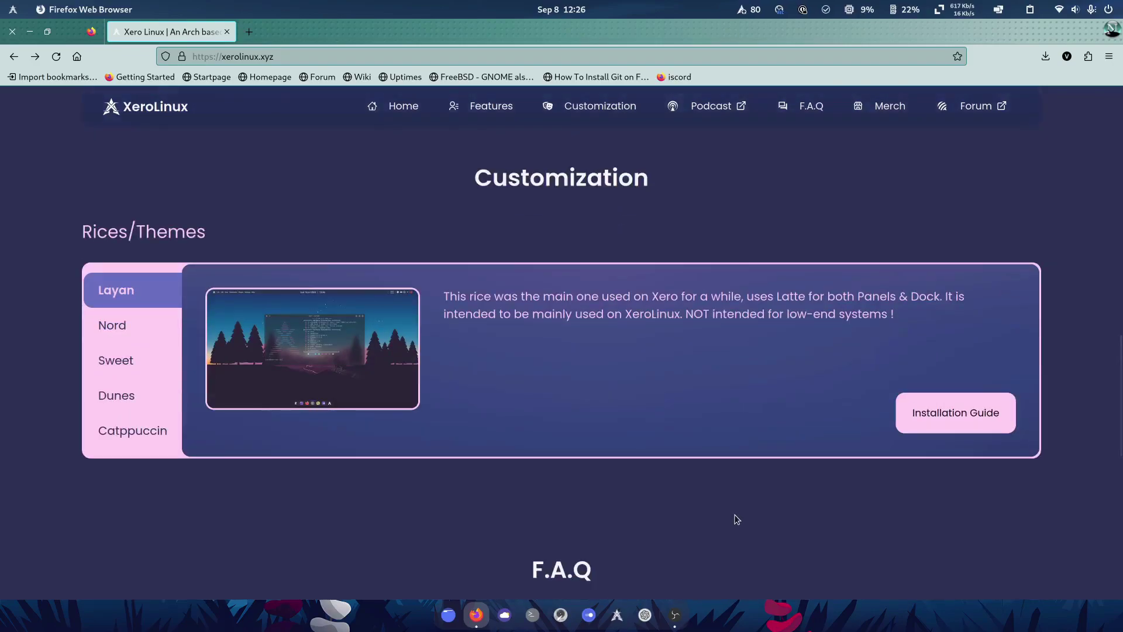
scroll(737, 520, "down", 9)
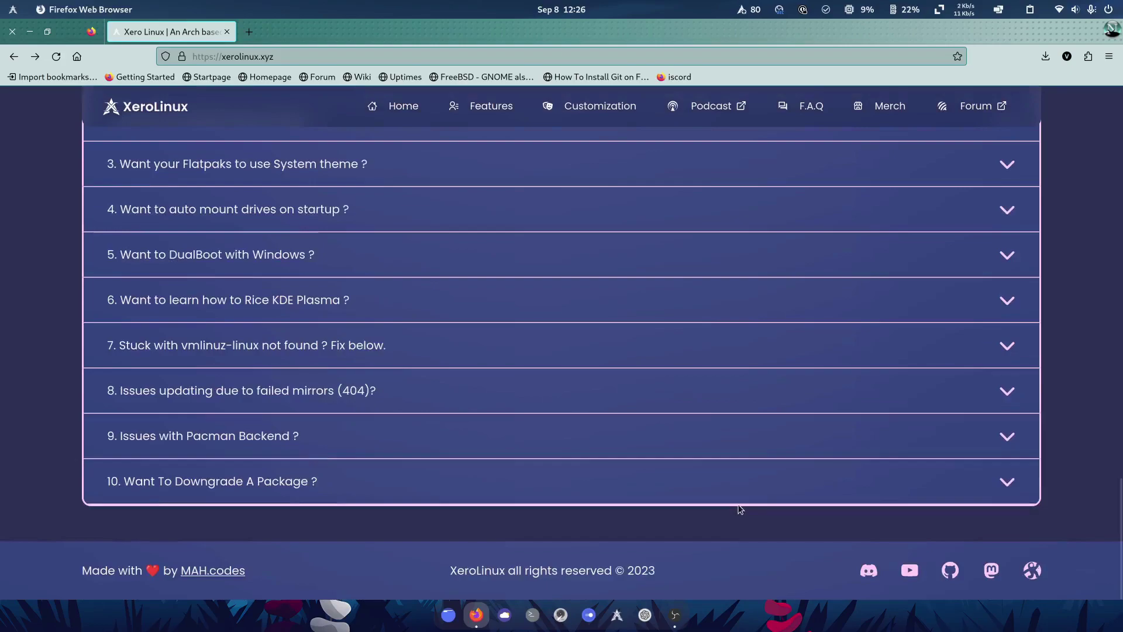
scroll(654, 430, "up", 15)
scroll(655, 430, "up", 8)
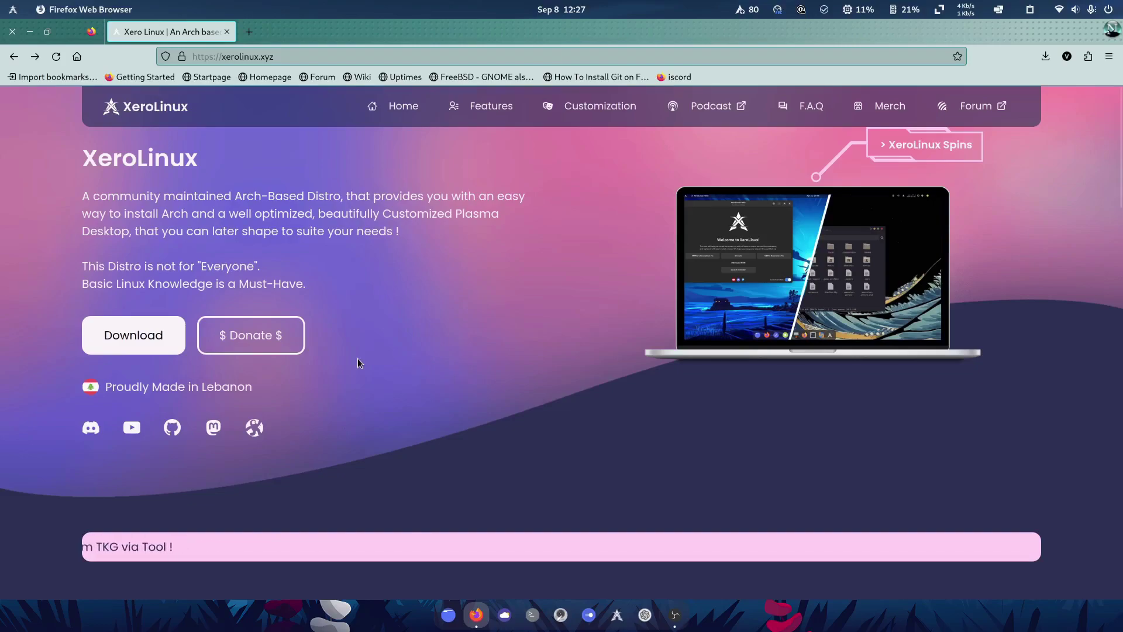
left_click(35, 34)
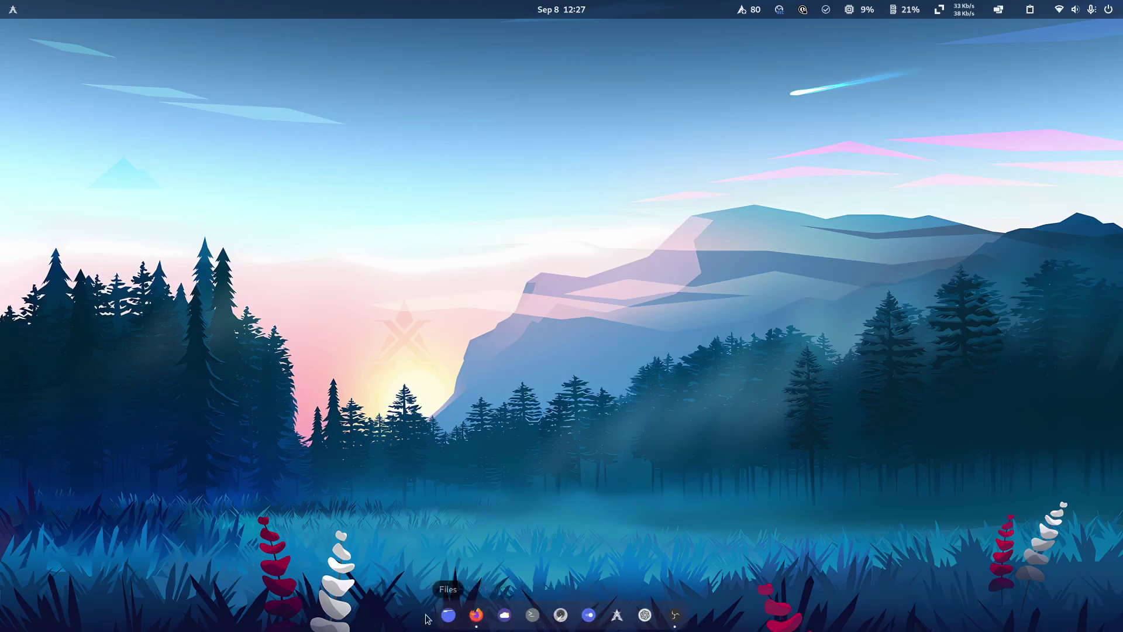
Open and close the application menu, then look at the window tiling settings.
left_click(12, 9)
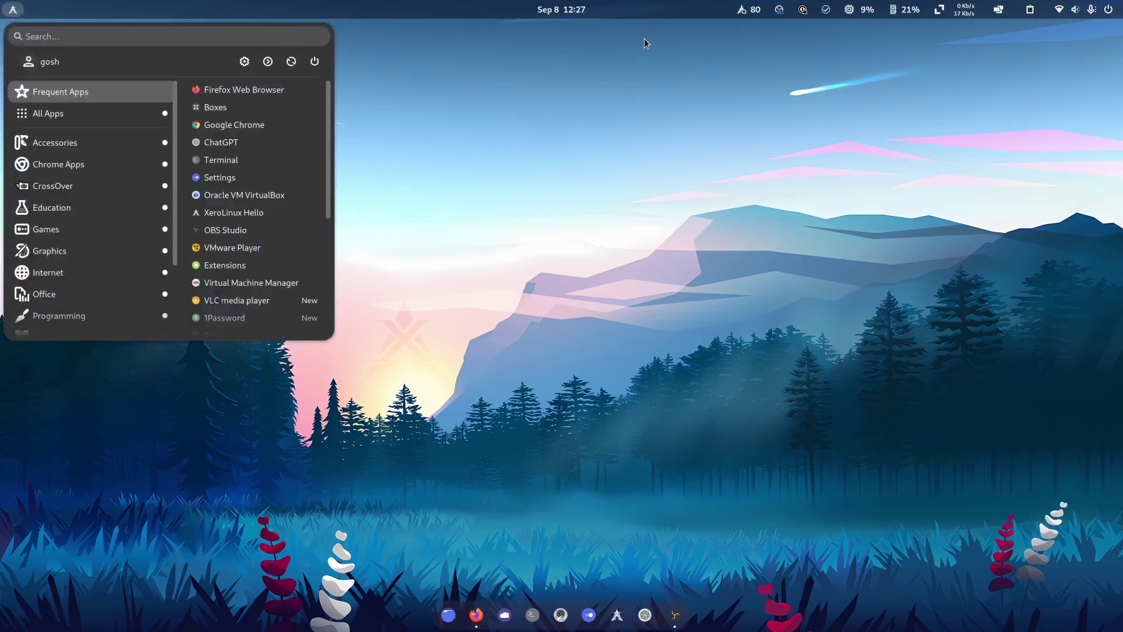
left_click(656, 74)
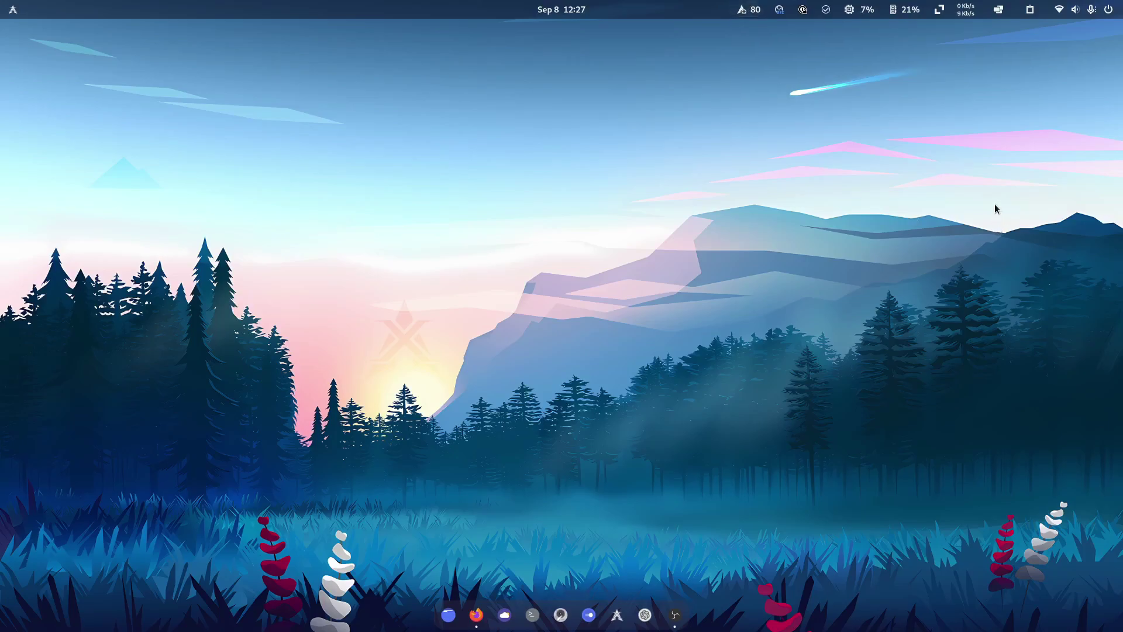
left_click(1004, 8)
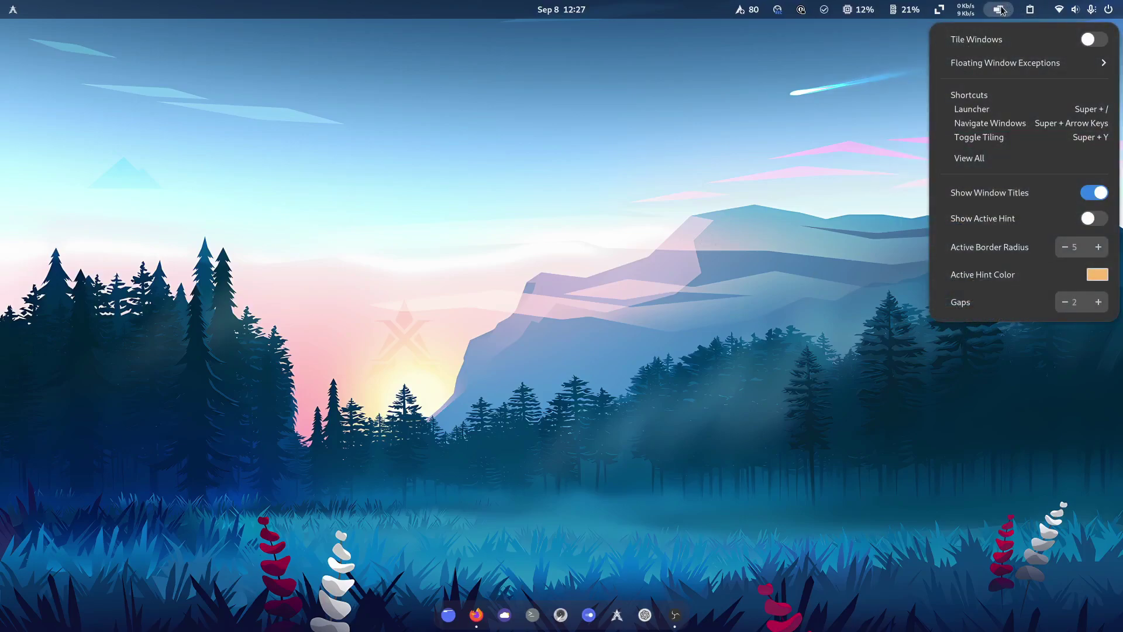
left_click(542, 283)
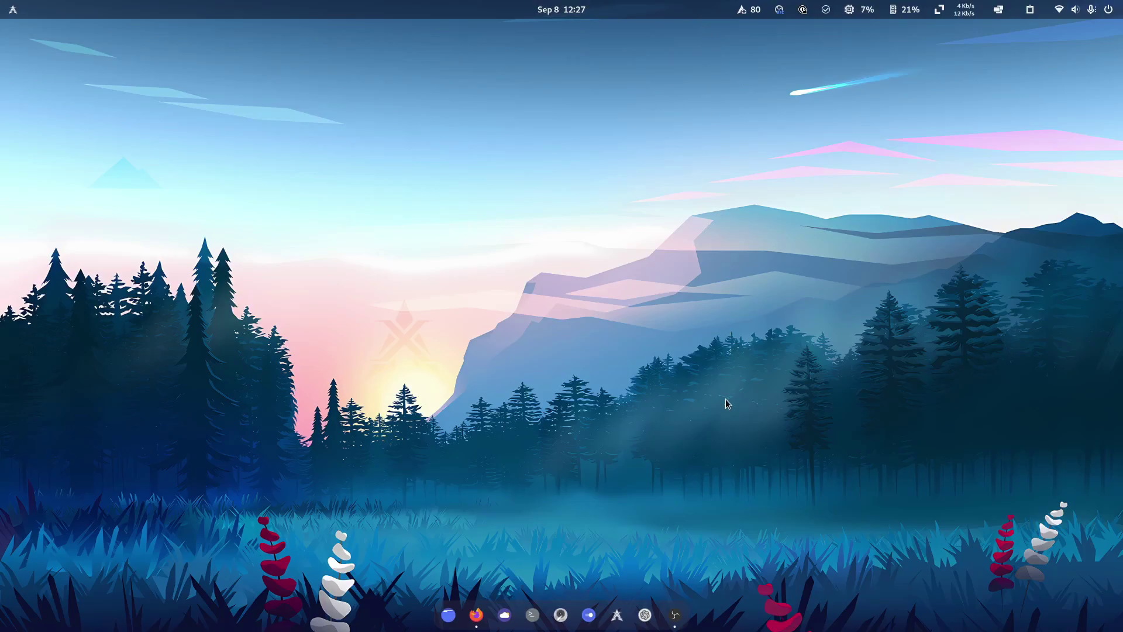
Check the CPU and RAM usage panels and the desktop right-click menu.
left_click(869, 5)
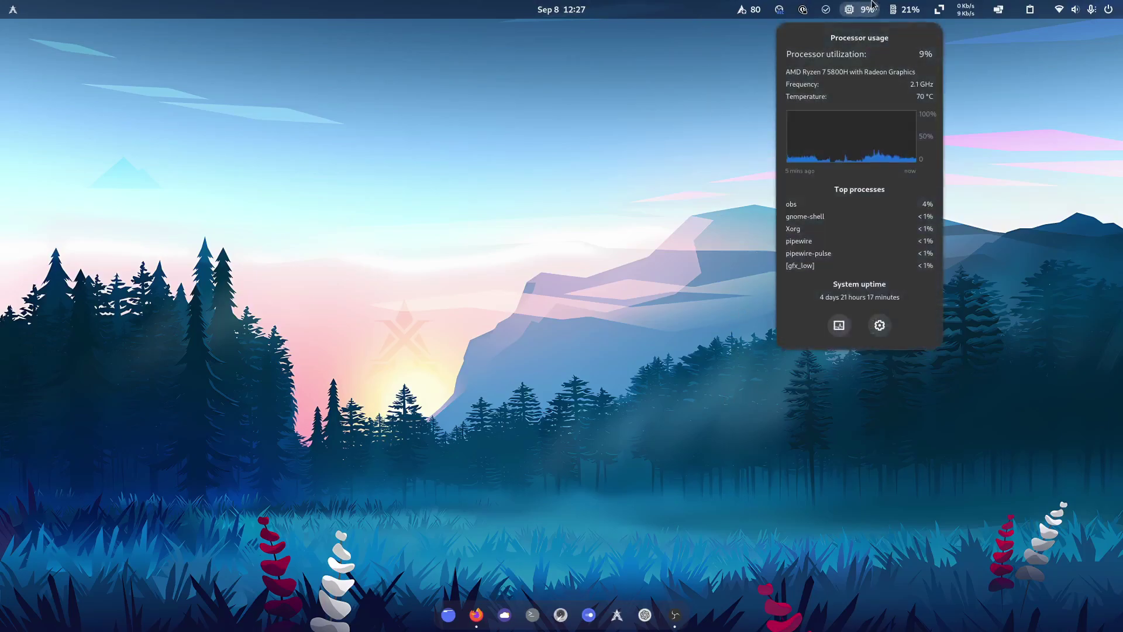
left_click(902, 5)
left_click(902, 5)
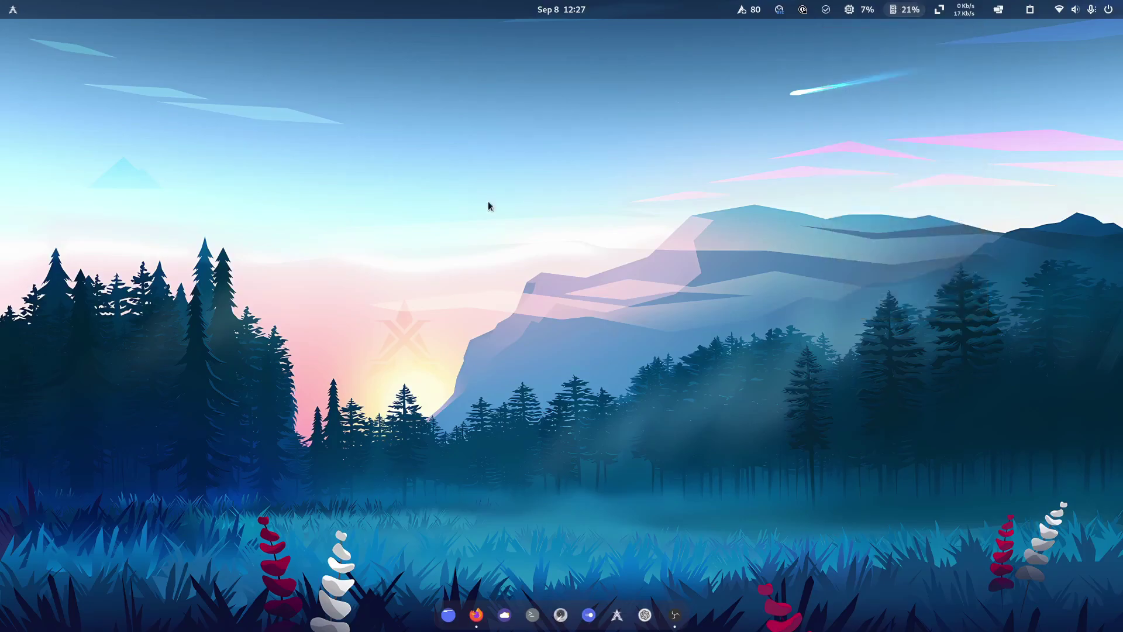
right_click(440, 334)
left_click(326, 339)
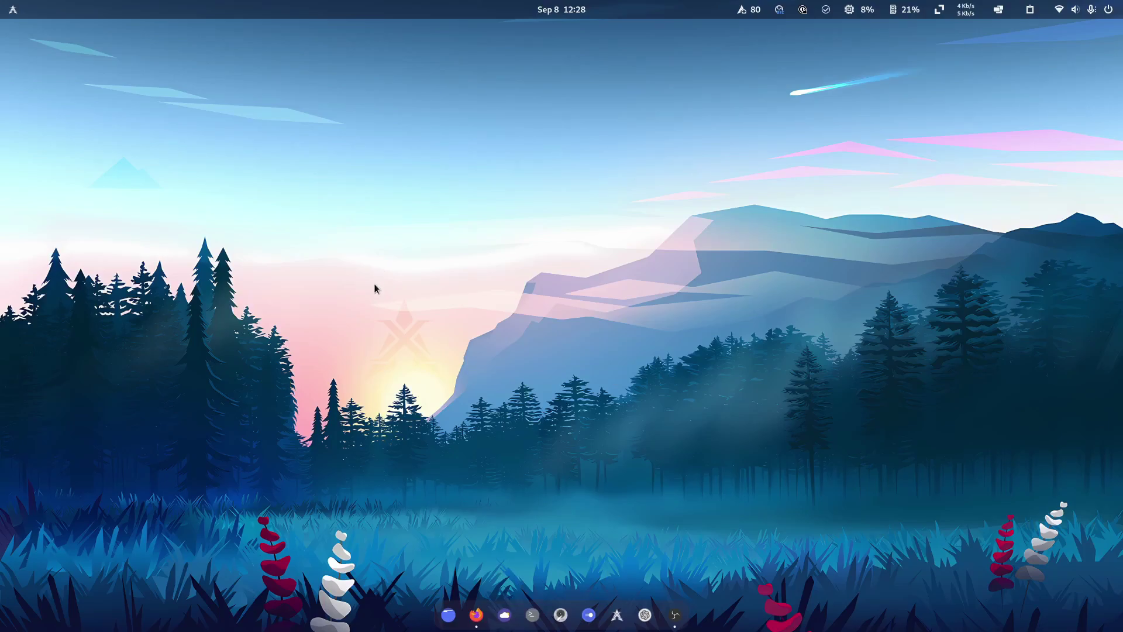
Search 'xero' in the application menu and launch XeroLinux Hello.
left_click(9, 7)
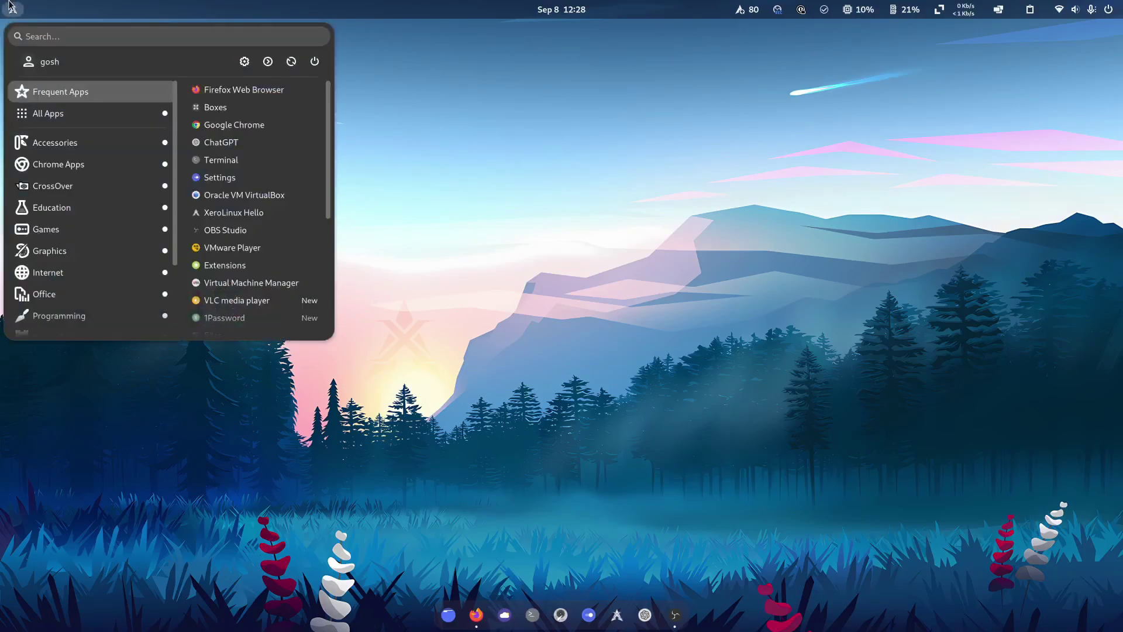
type("xero")
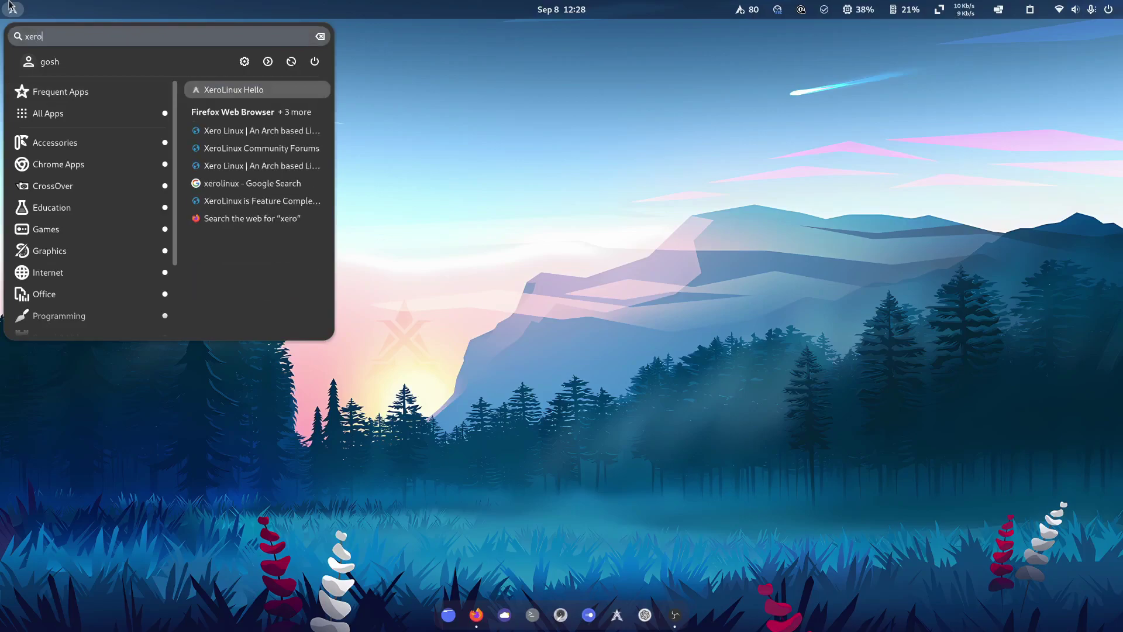
key("Return")
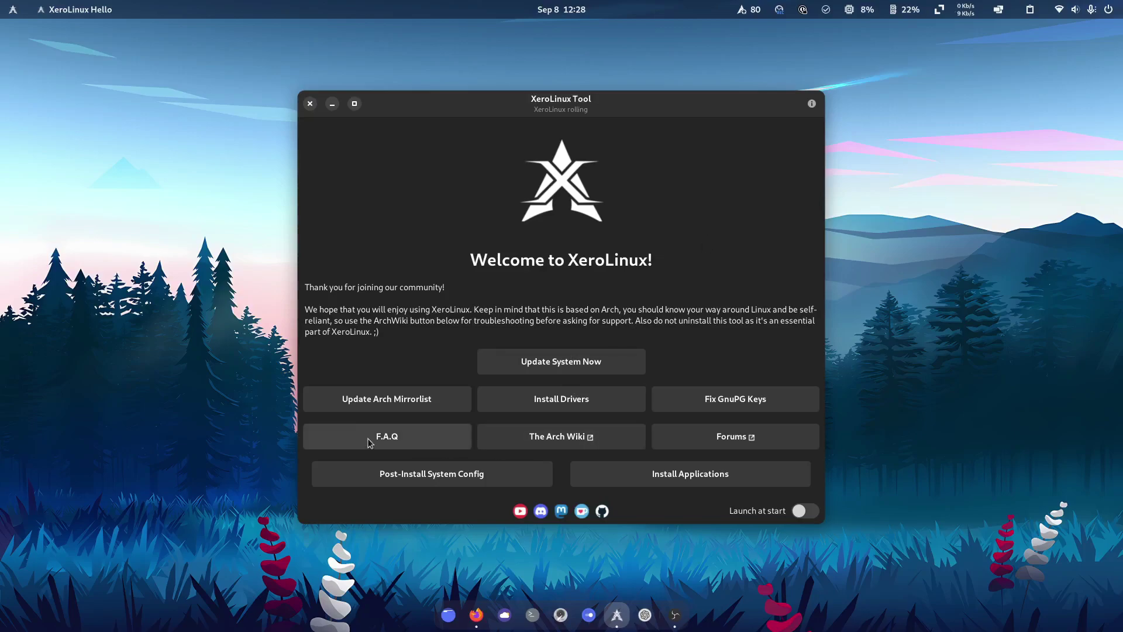
left_click(542, 402)
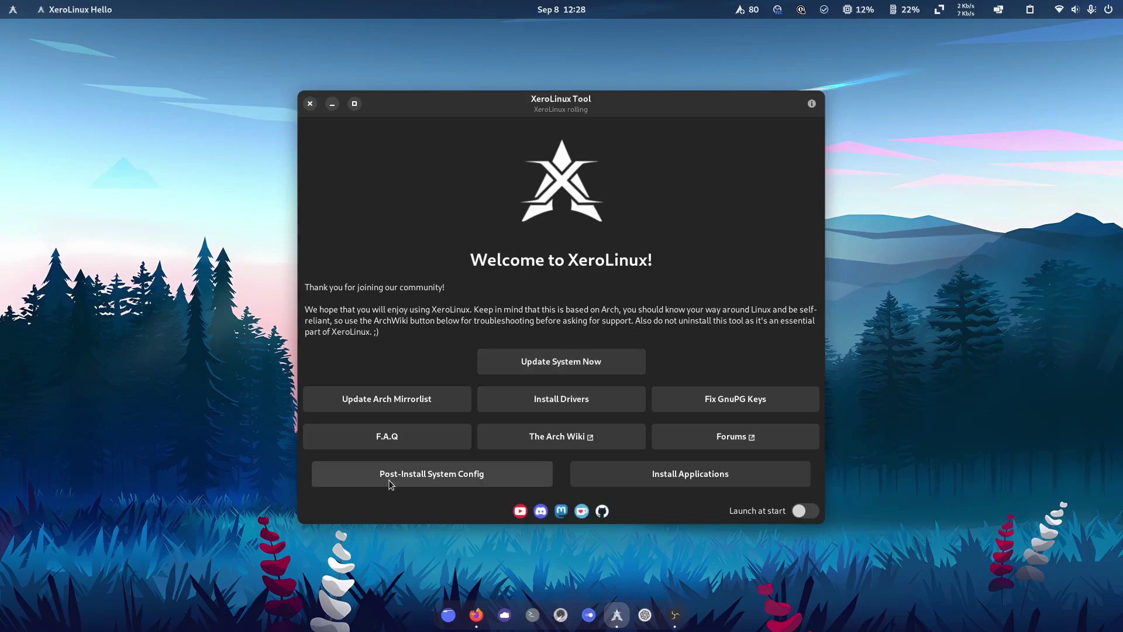
Open the Post-Install System Config page from the XeroLinux welcome window.
left_click(433, 477)
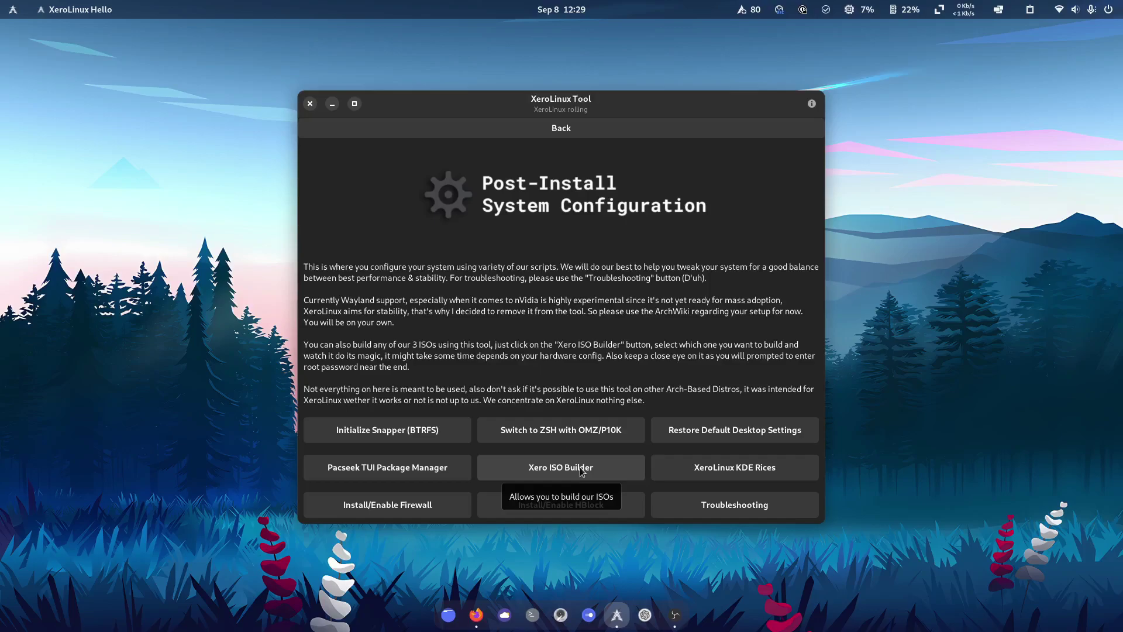
Launch the Xero ISO Builder, highlight the GNOME and XFCE edition lines, then close its terminal.
left_click(582, 471)
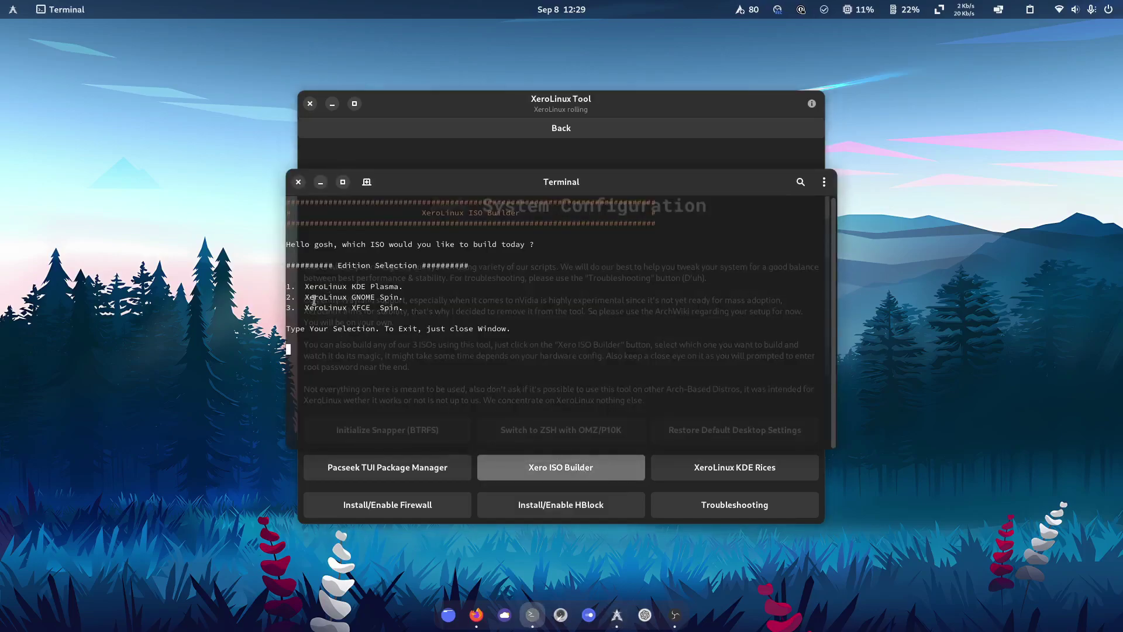
left_click_drag(303, 312, 505, 304)
left_click(505, 304)
left_click_drag(303, 283, 419, 304)
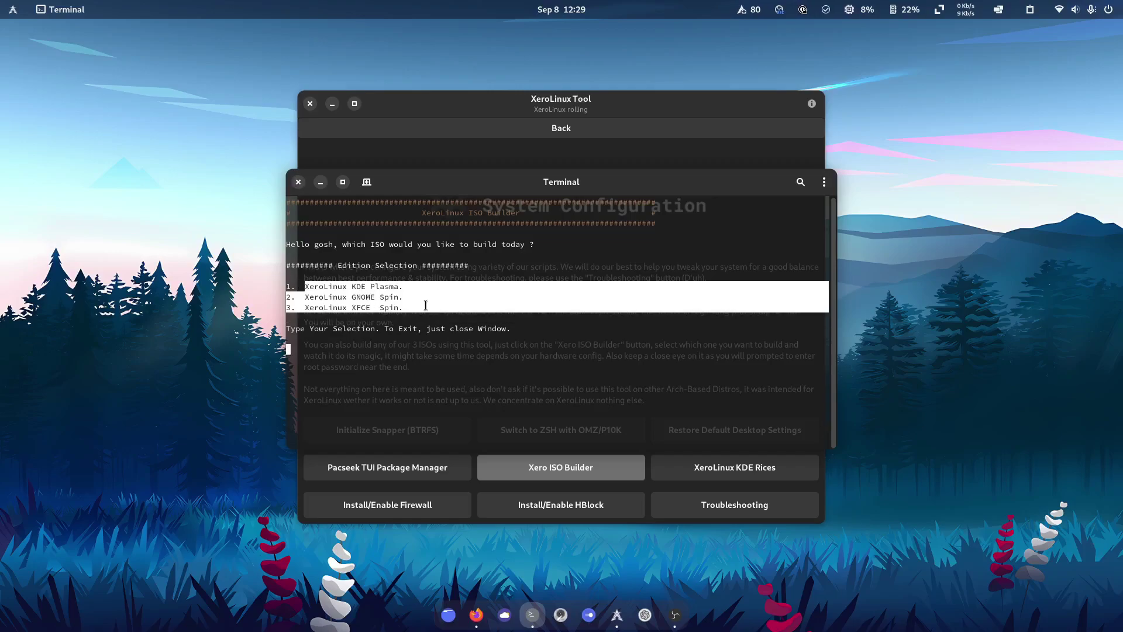
left_click(359, 293)
left_click_drag(303, 297, 432, 304)
left_click(431, 305)
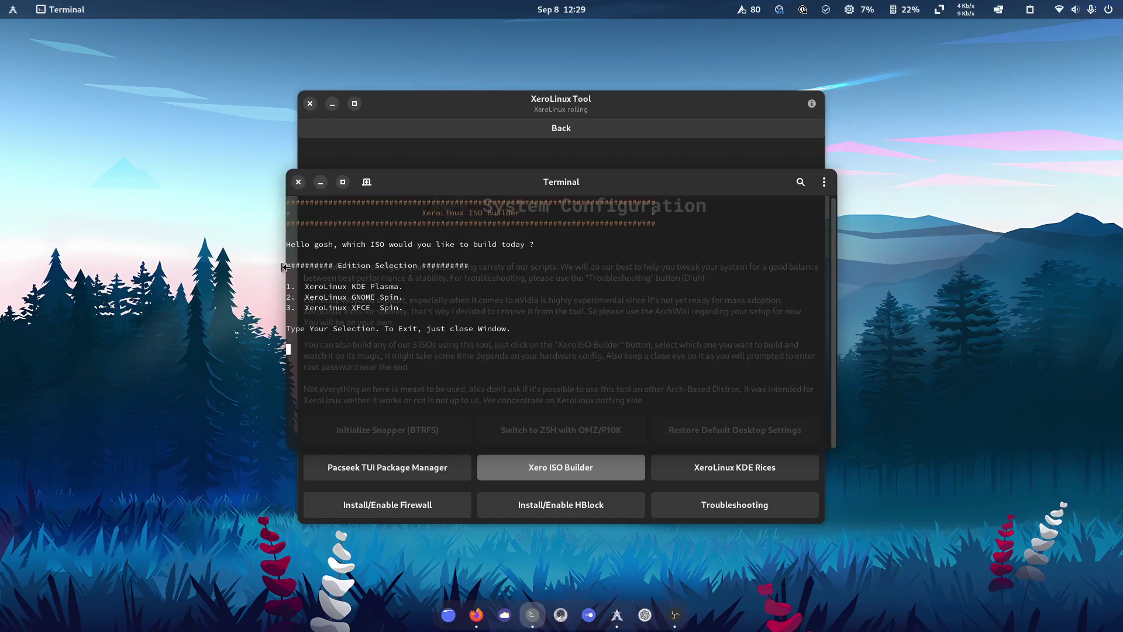
left_click(298, 182)
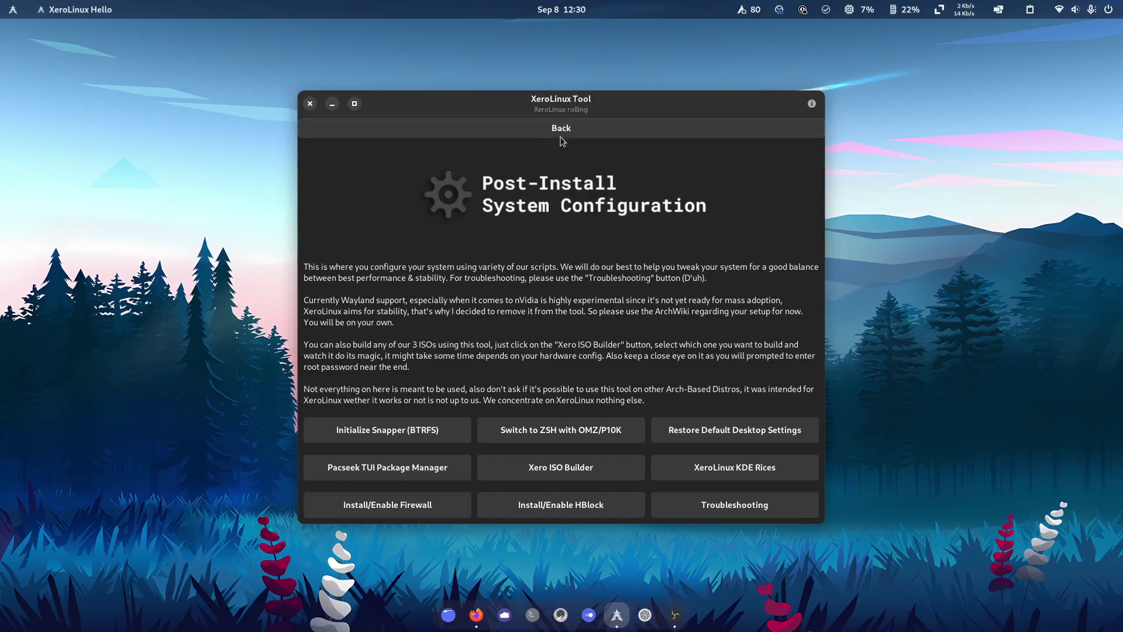
Go back to the welcome page, open Install Applications, and try the category list and Use Flatpak toggle.
left_click(555, 132)
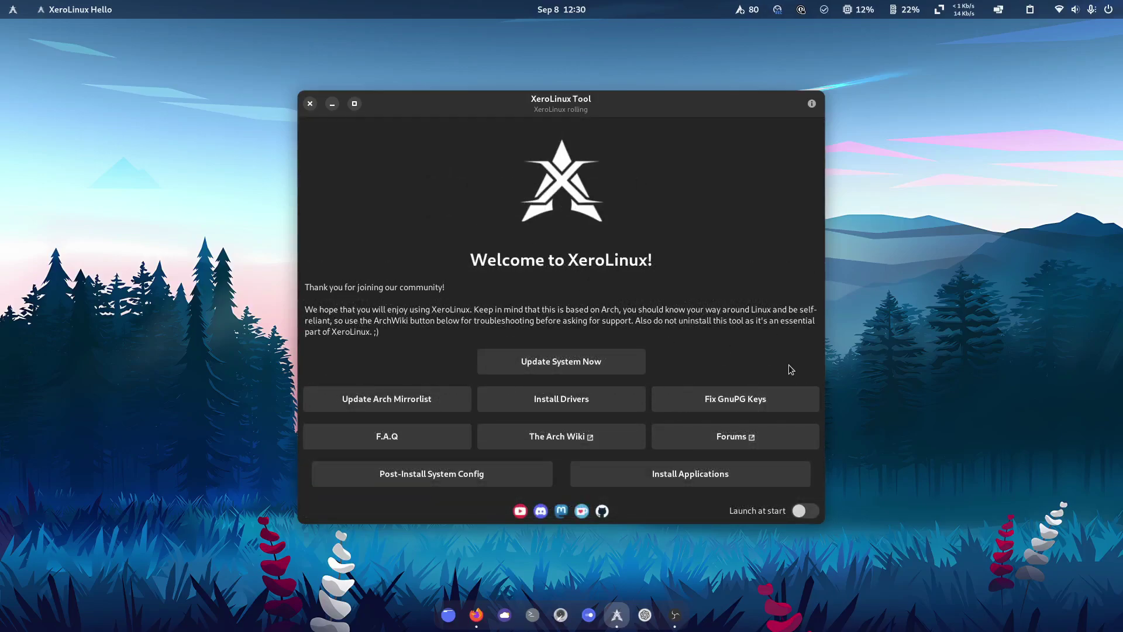
left_click(673, 476)
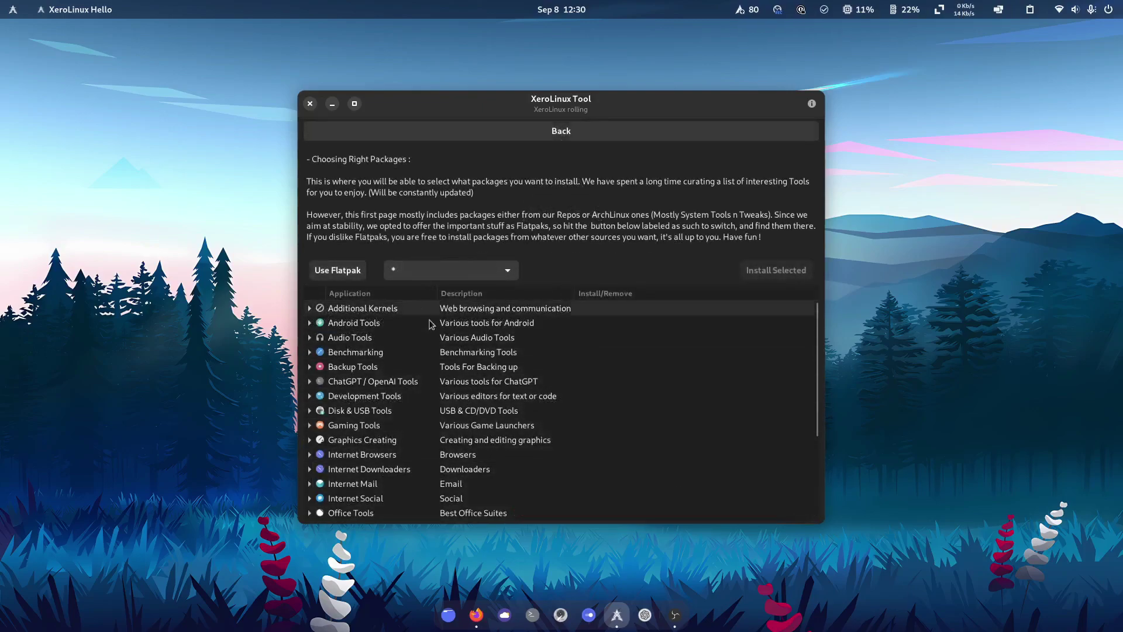
left_click(400, 272)
left_click(583, 237)
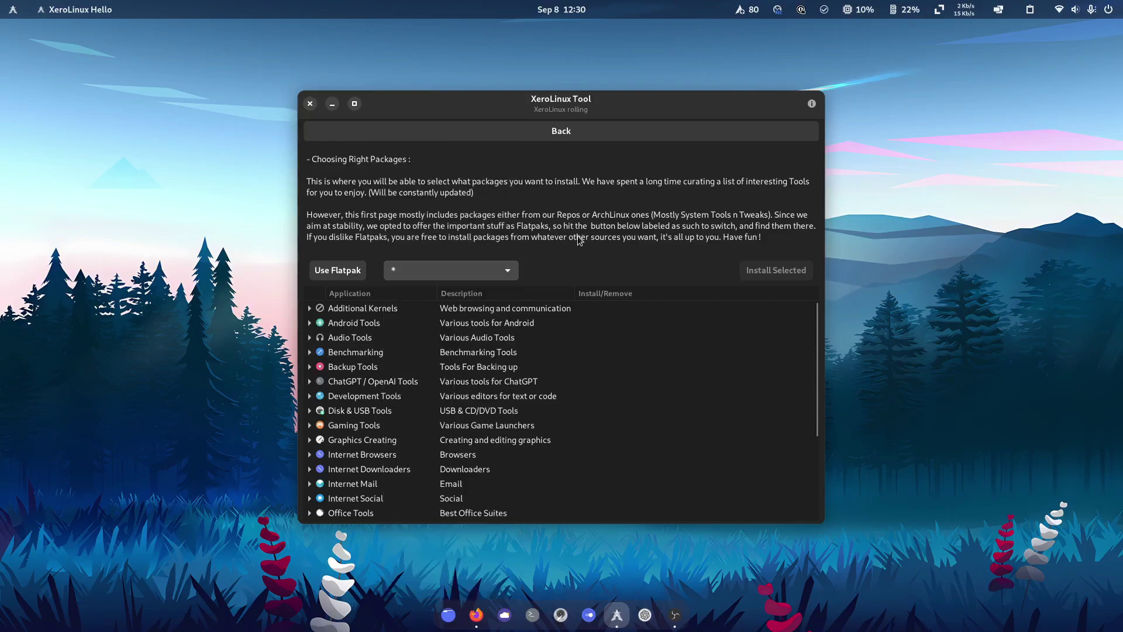
left_click(335, 271)
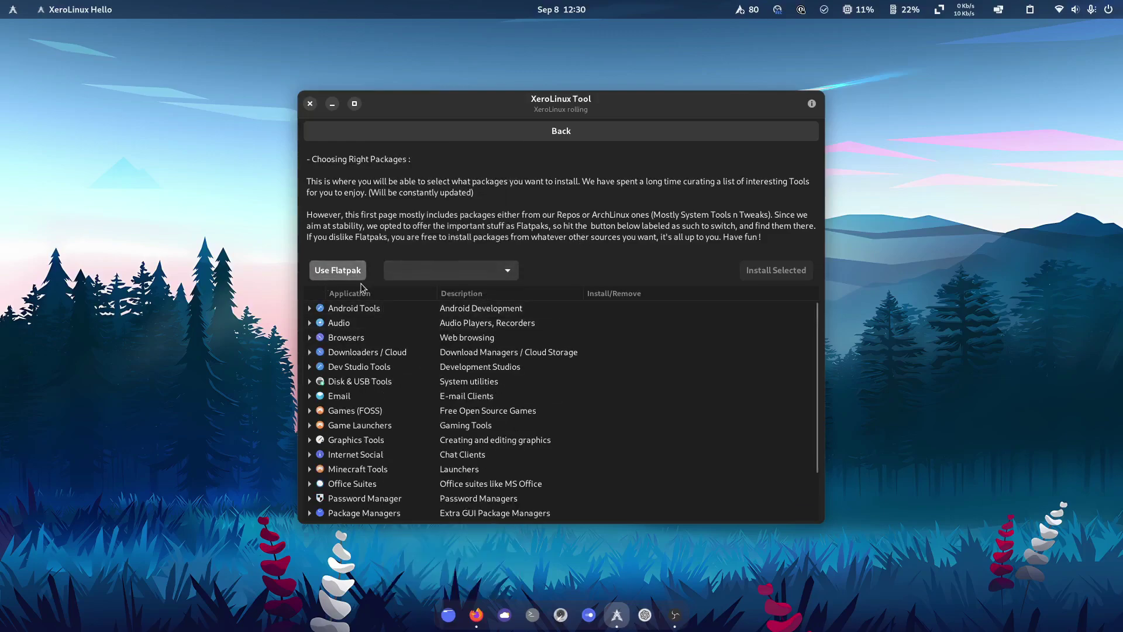
left_click(342, 268)
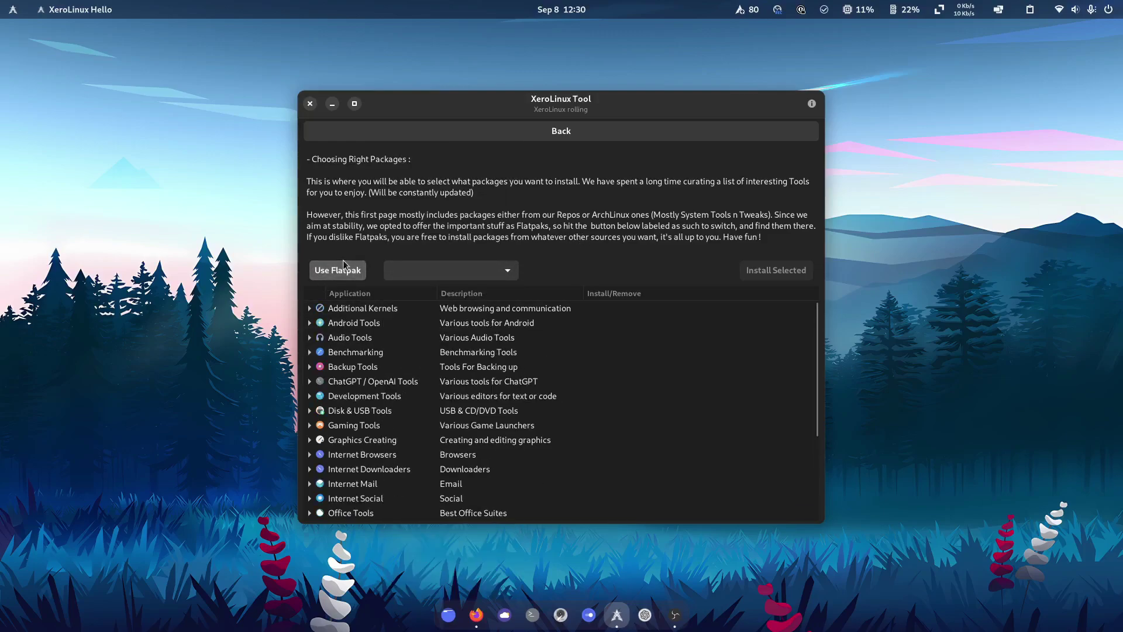
View Flatpak Office Suites, then switch to repository packages and expand Office Tools.
left_click(439, 276)
left_click(603, 266)
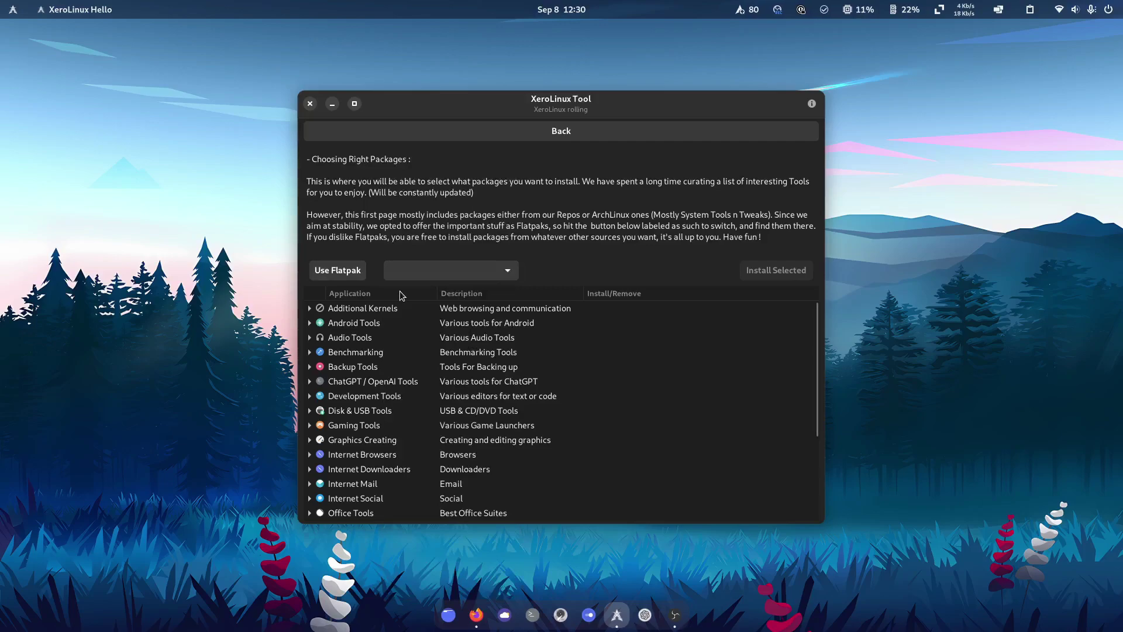
left_click(353, 273)
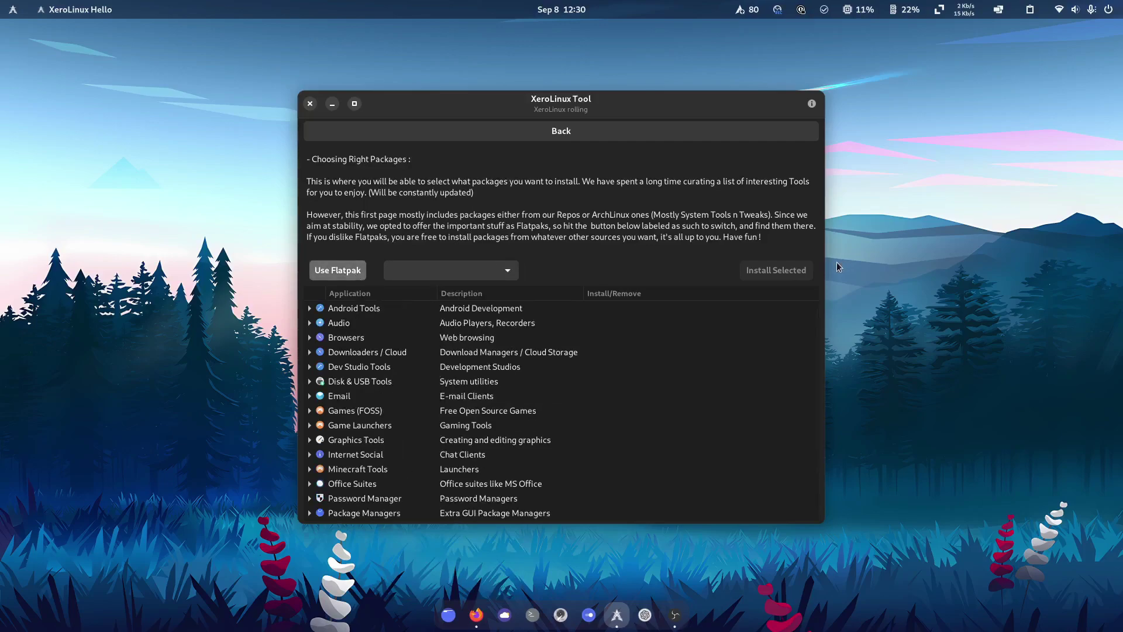
scroll(663, 487, "down", 2)
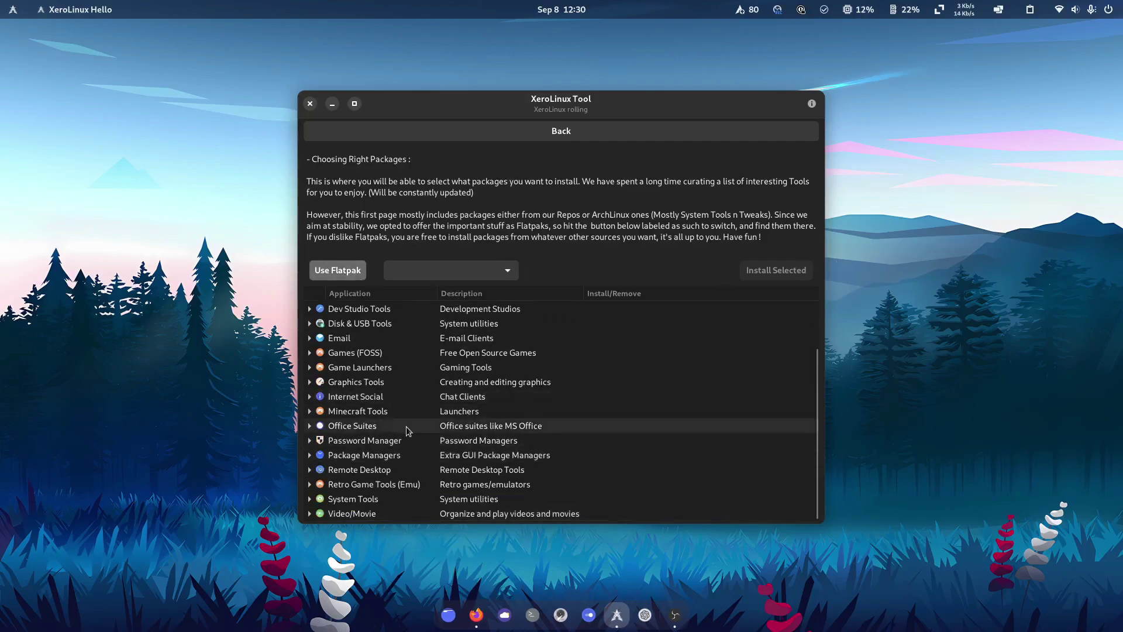
left_click(310, 427)
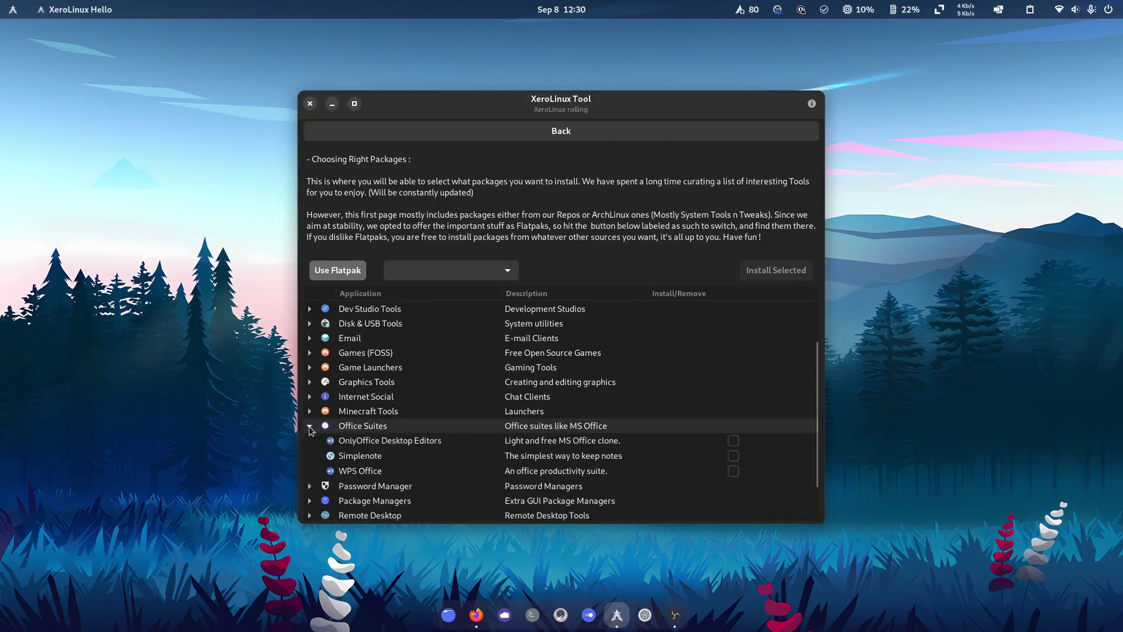
left_click(309, 428)
left_click(332, 279)
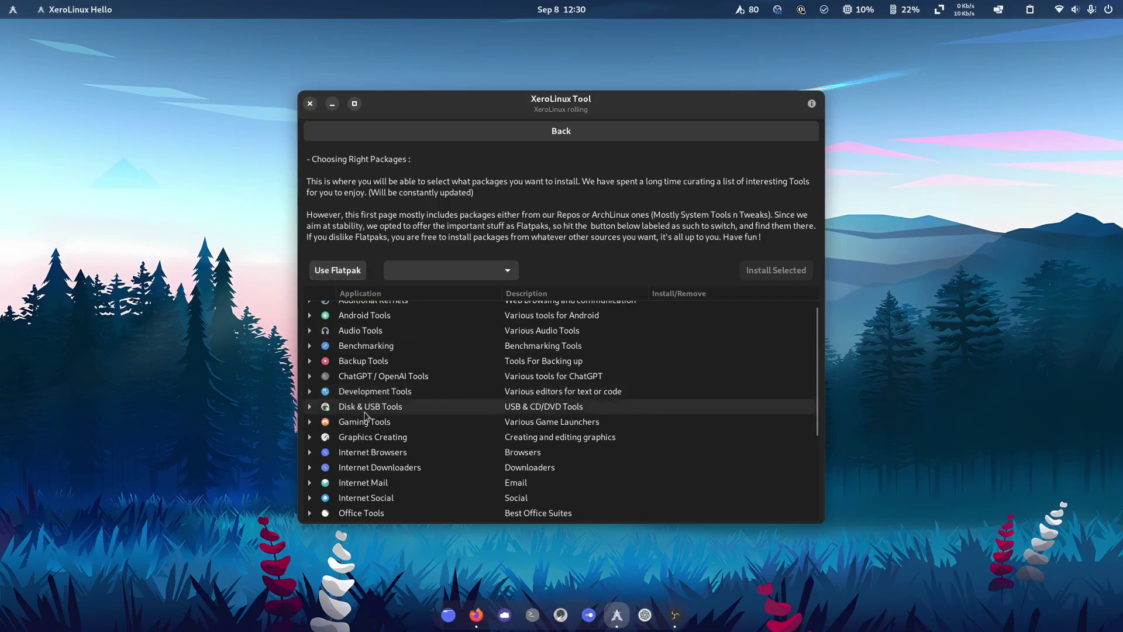
scroll(306, 507, "down", 1)
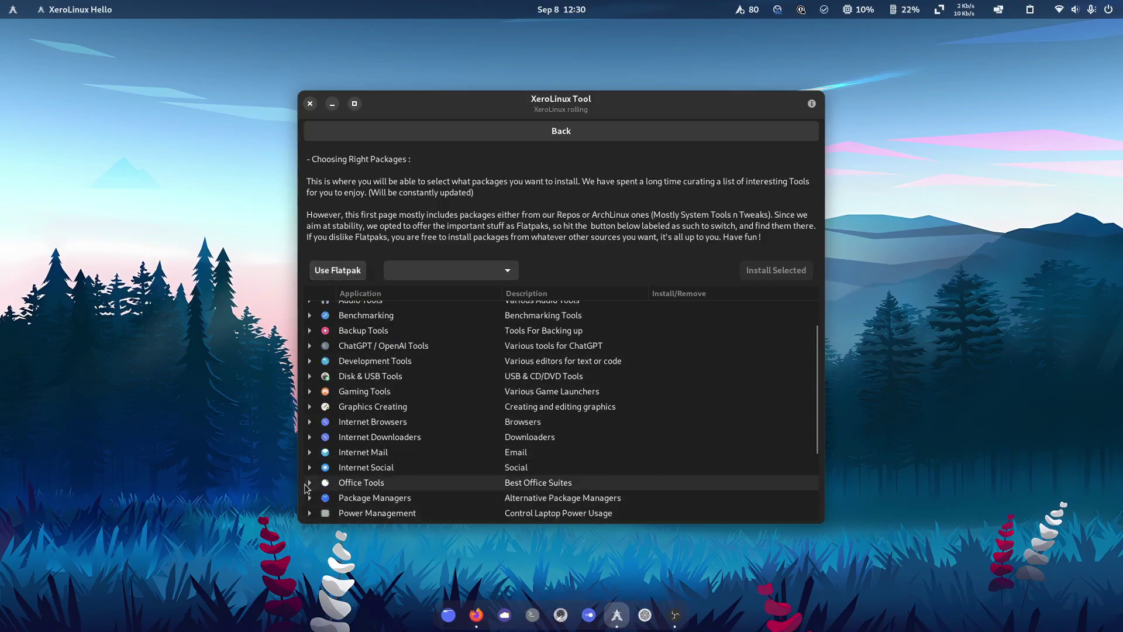
left_click(308, 482)
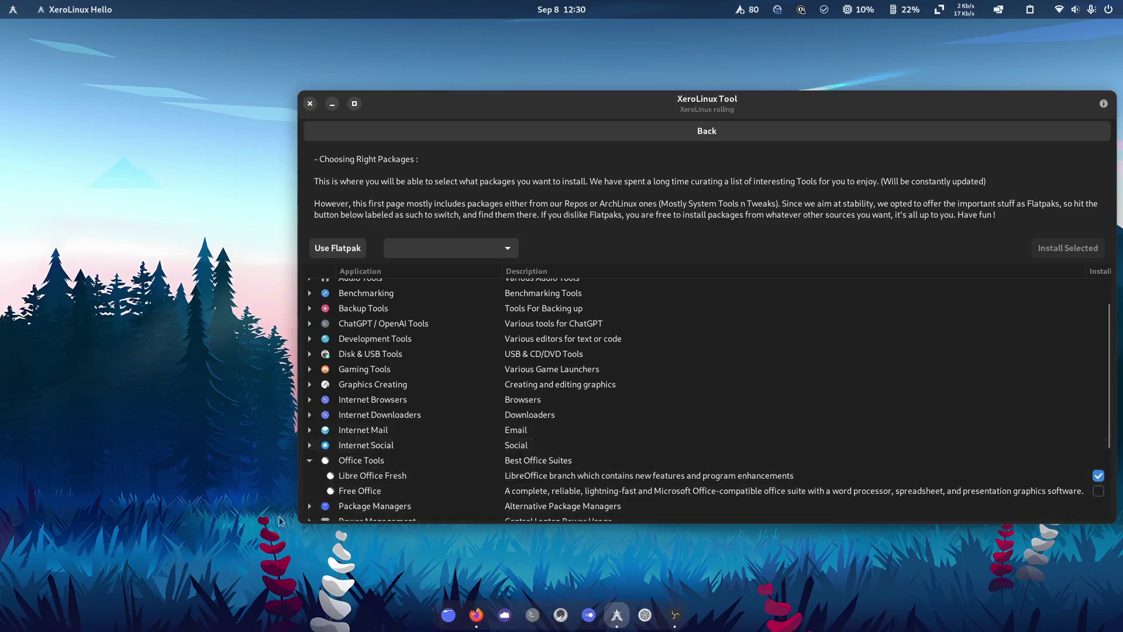
Compare Flatpak Office Suites with repository Office Tools, finishing on the Flatpak category list.
left_click(309, 460)
left_click(341, 255)
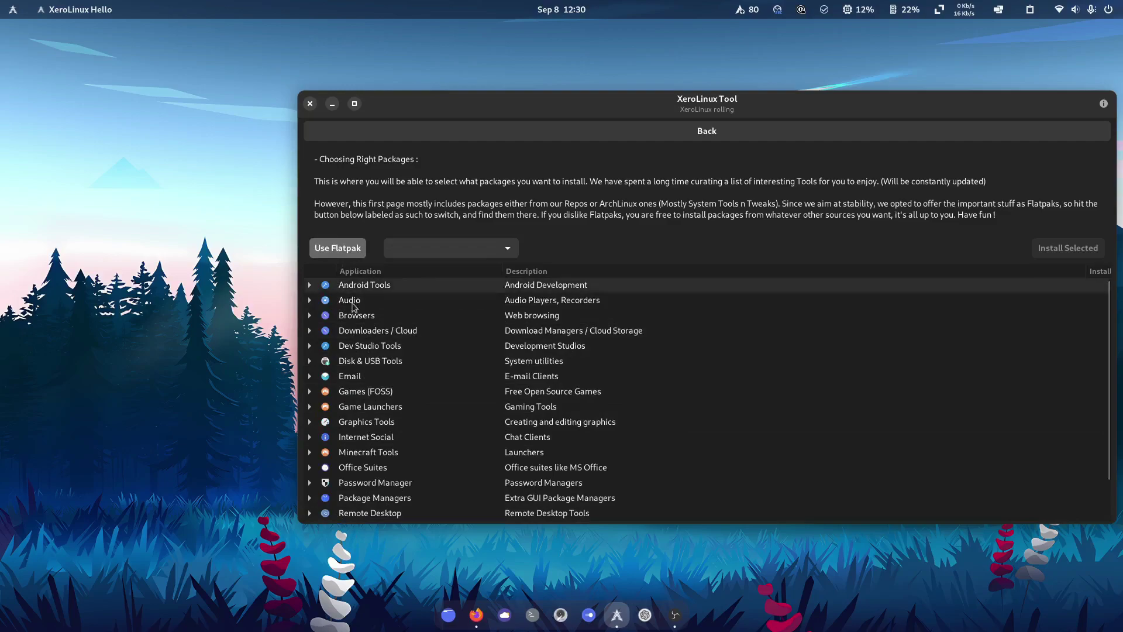
left_click(310, 467)
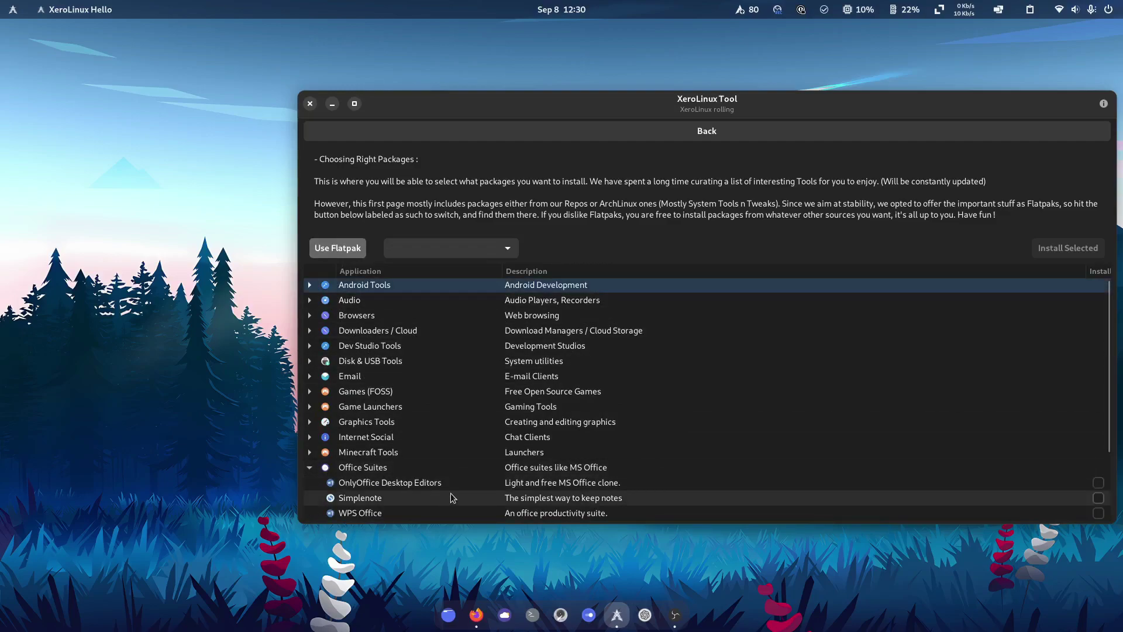
scroll(451, 496, "down", 2)
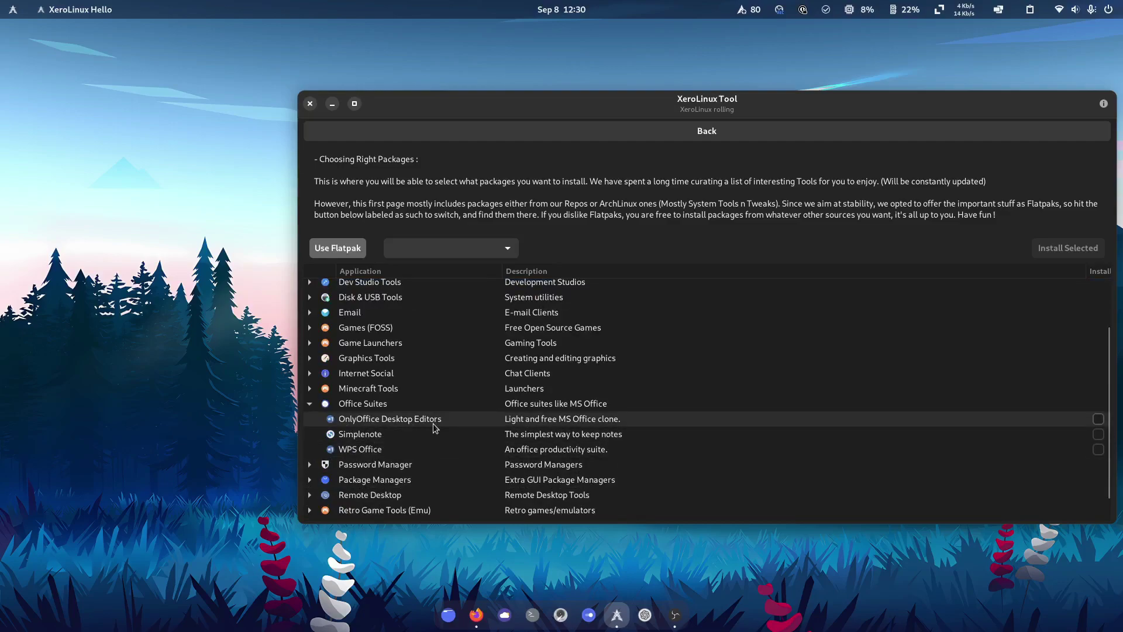
left_click(337, 248)
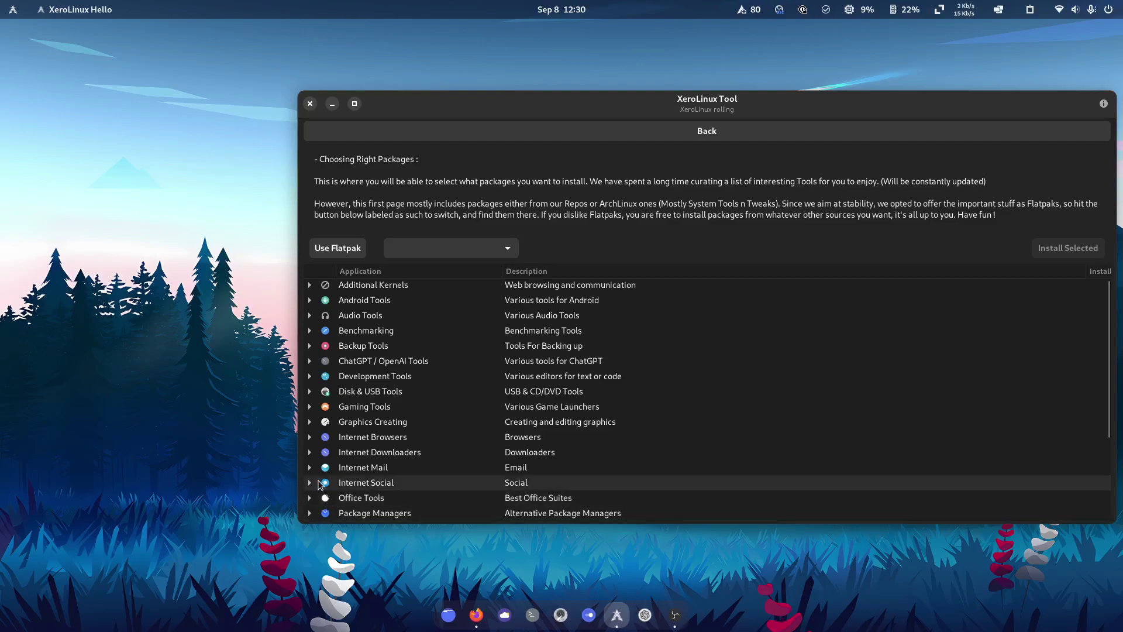
left_click(310, 498)
scroll(351, 503, "down", 1)
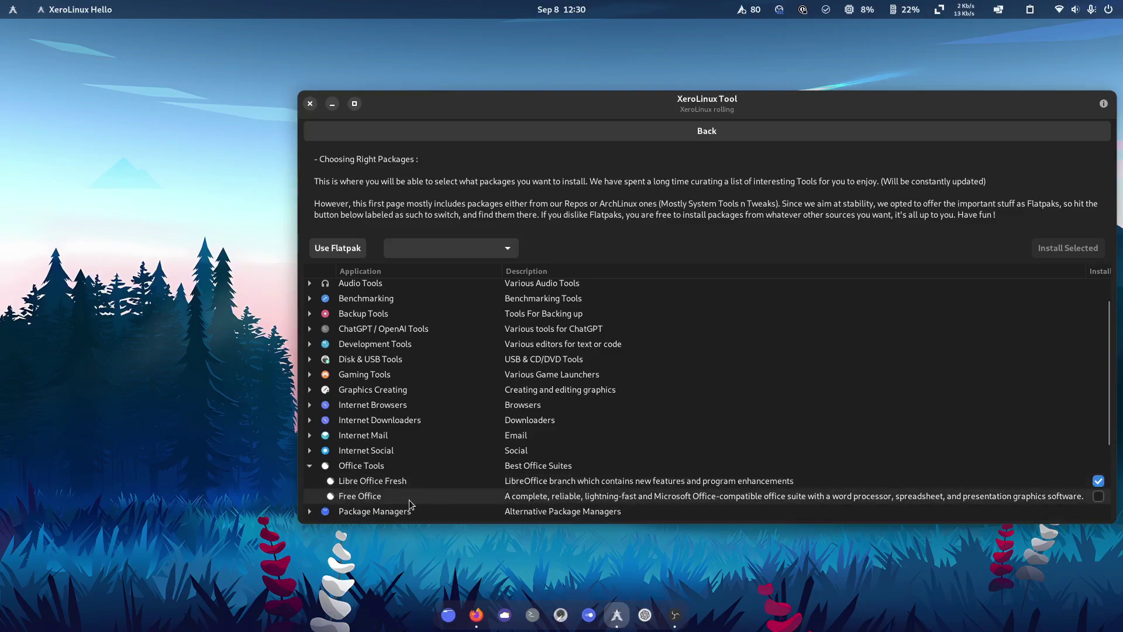
left_click(310, 466)
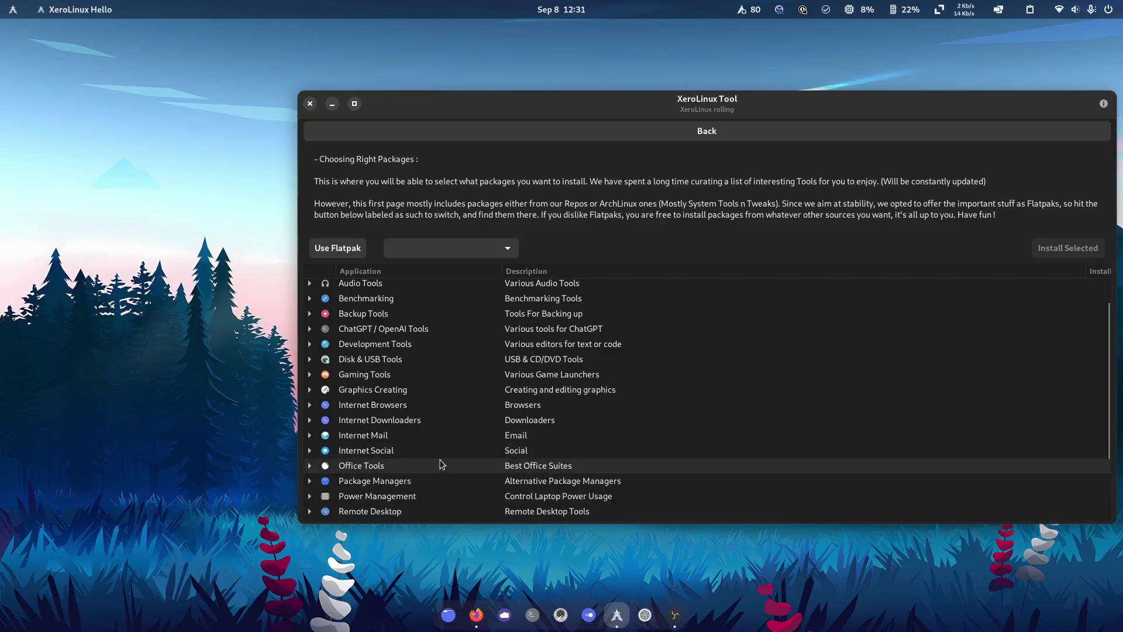
left_click(334, 248)
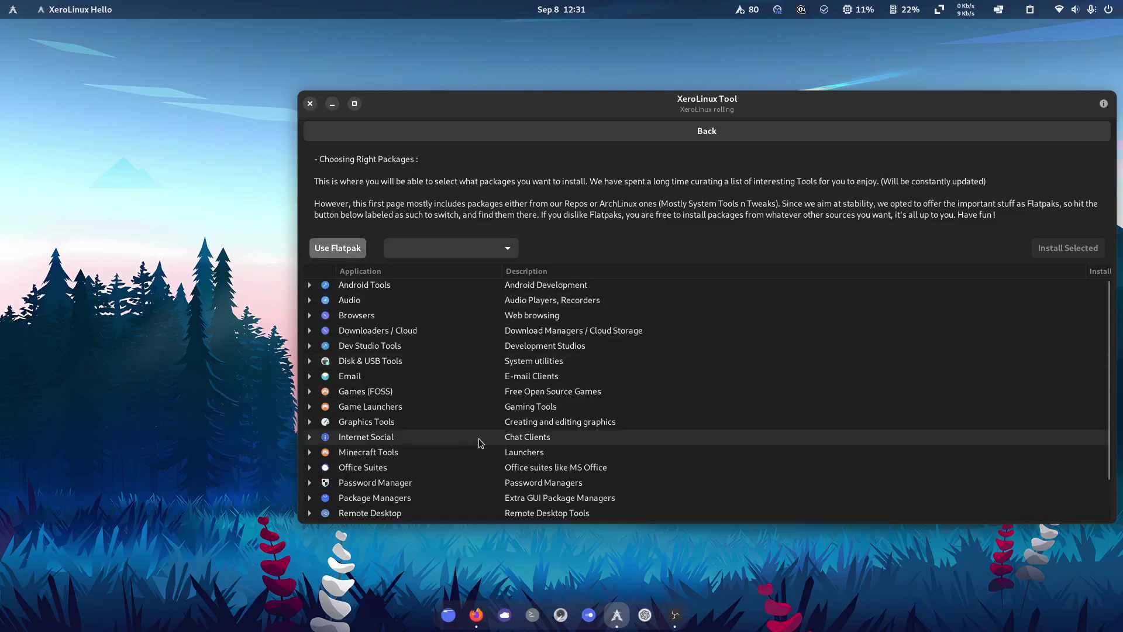
Switch to repository categories and peek at Additional Kernels and Benchmarking.
left_click(347, 250)
left_click(309, 287)
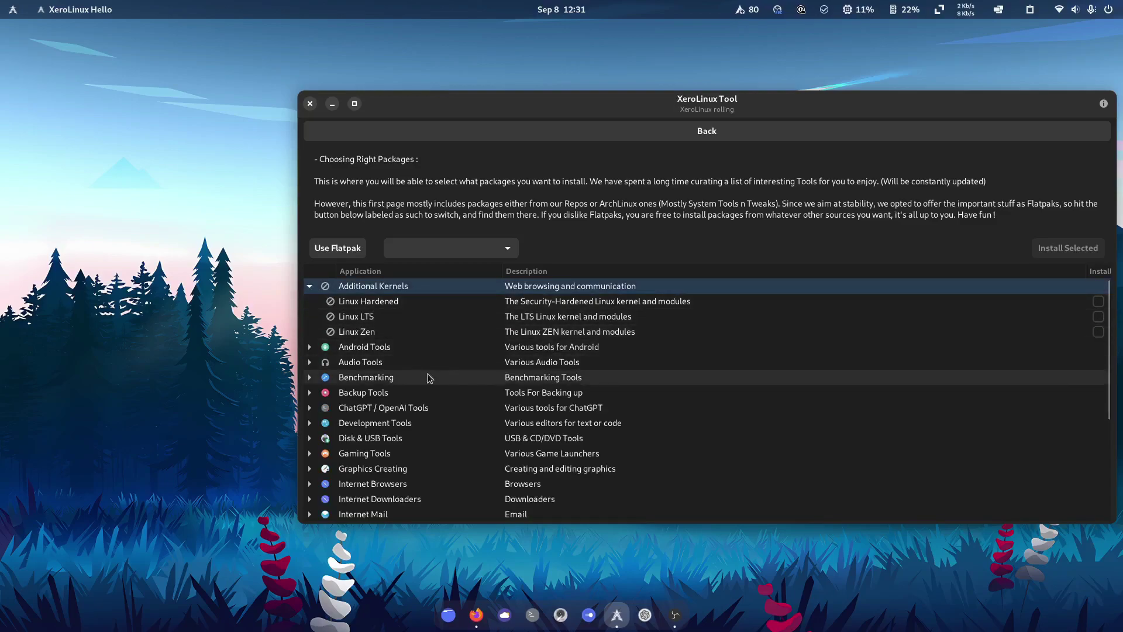
scroll(474, 451, "down", 2)
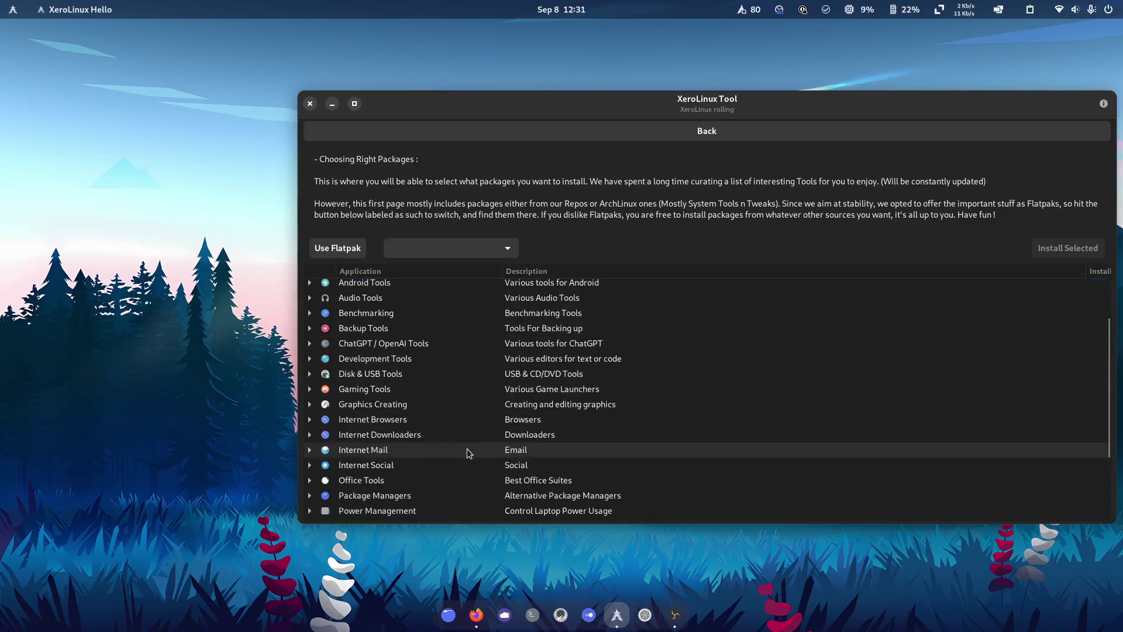
scroll(443, 456, "down", 2)
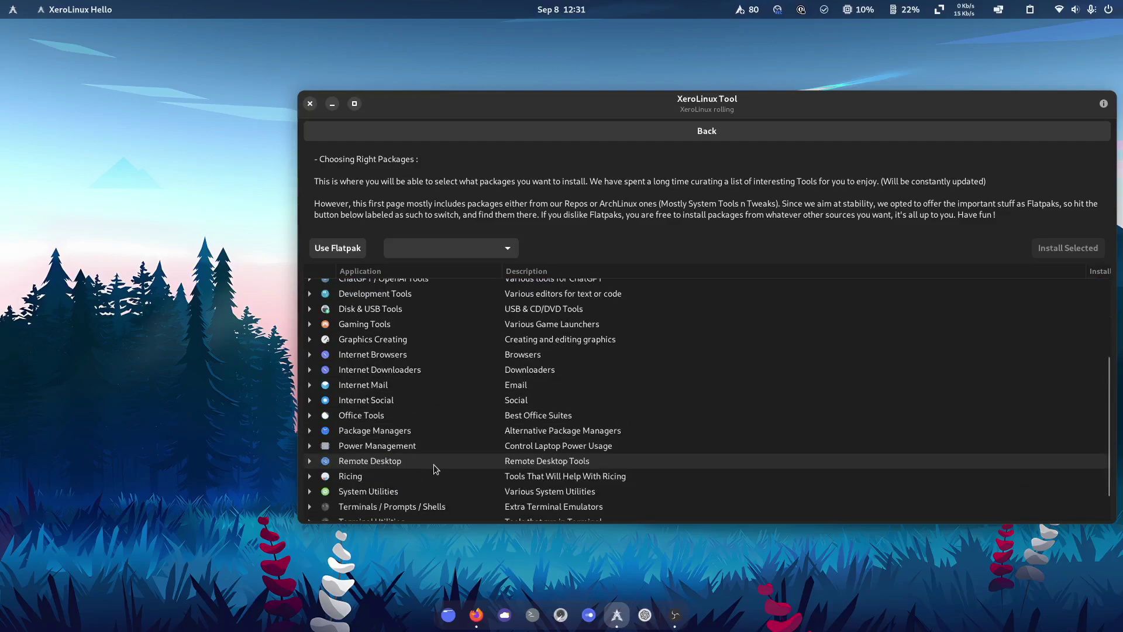
scroll(434, 468, "up", 3)
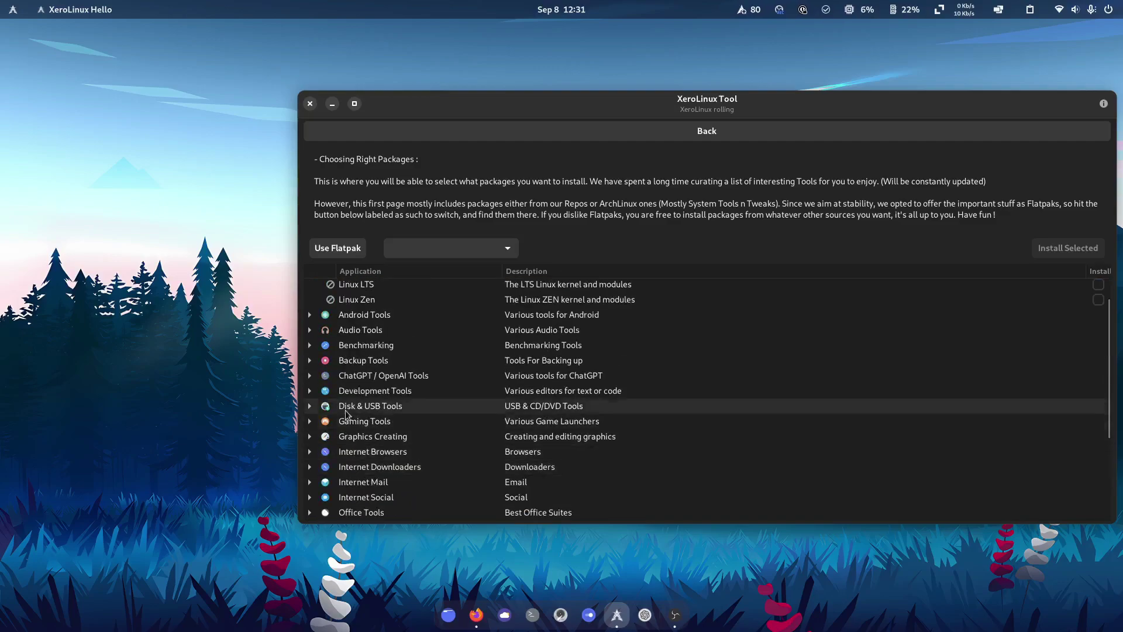
left_click(309, 345)
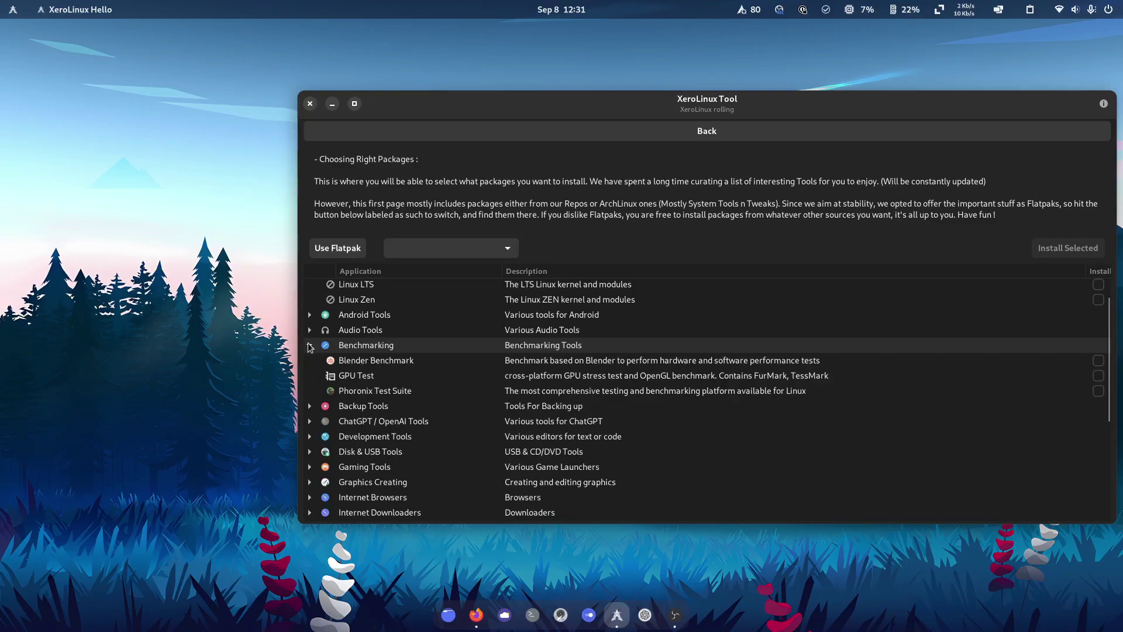
left_click(310, 346)
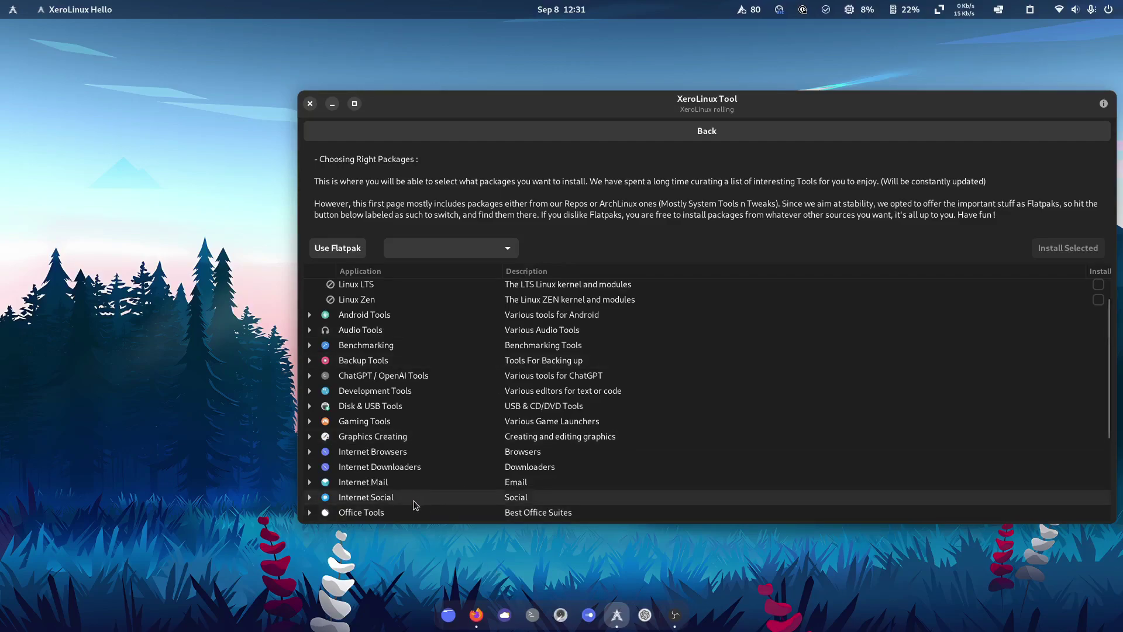
Briefly expand Internet Downloaders and Internet Mail to see apps like Blue Mail and KMail.
left_click(309, 467)
scroll(310, 466, "down", 4)
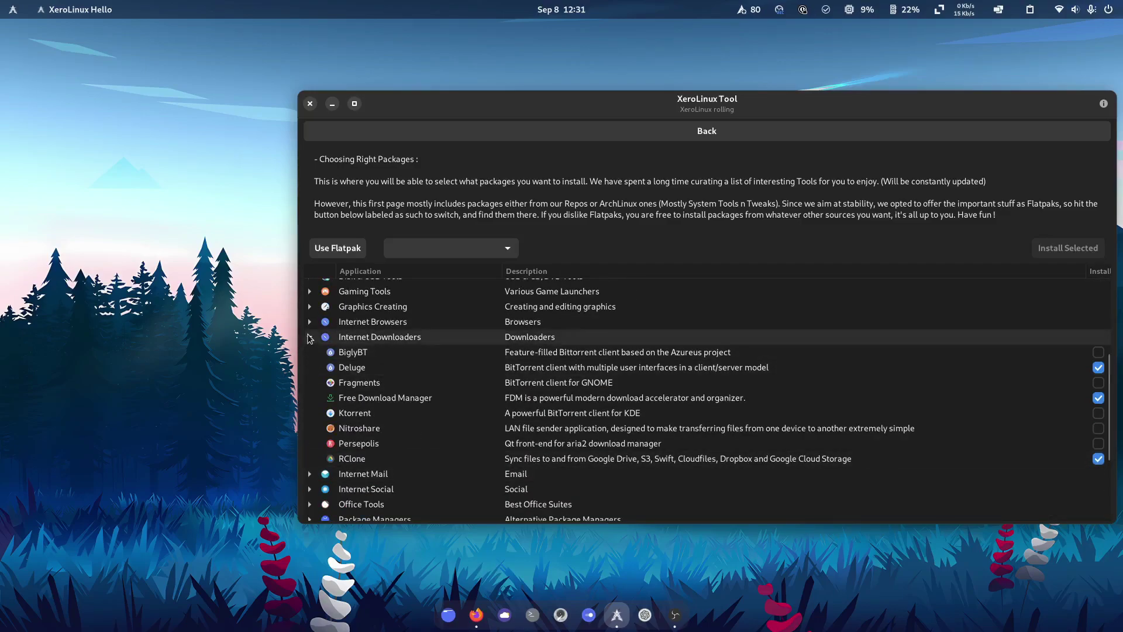
left_click(309, 337)
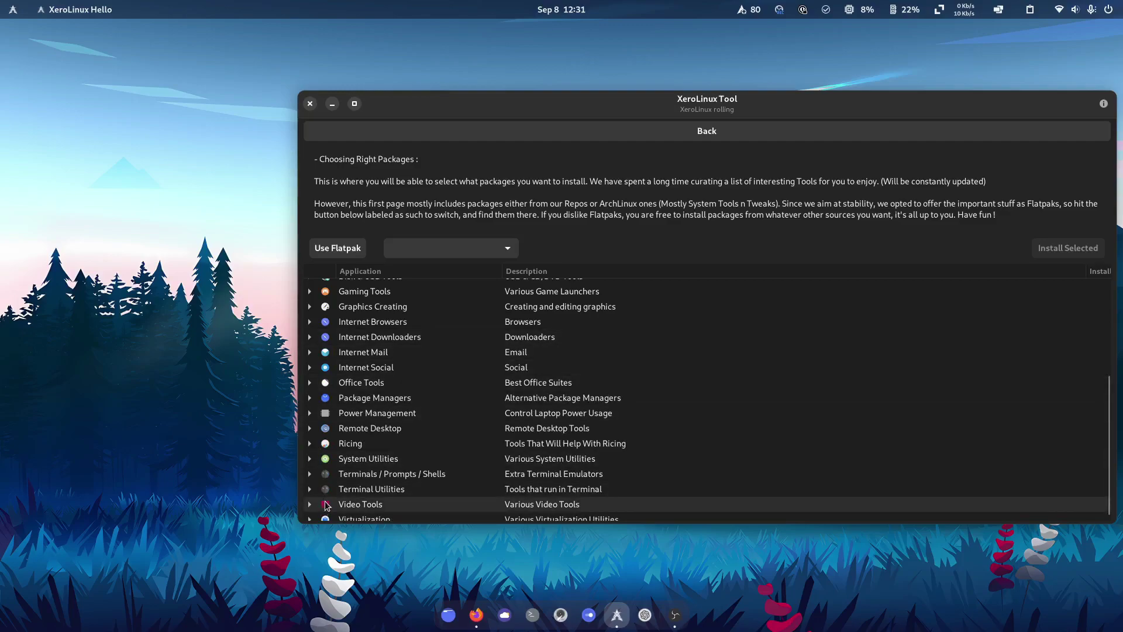
left_click(308, 353)
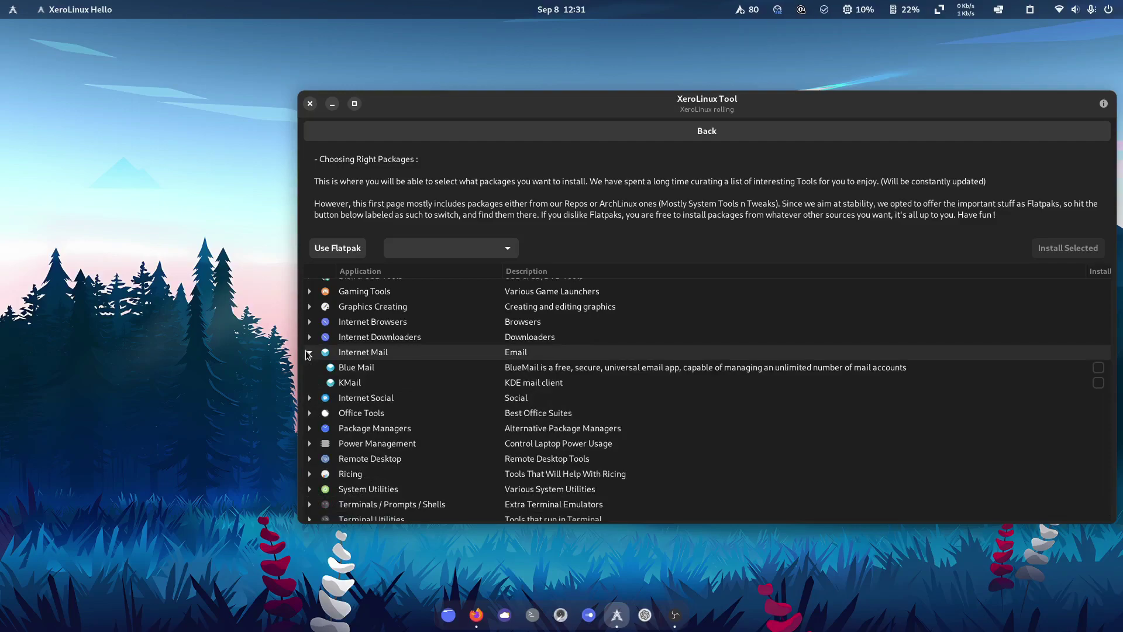
left_click(309, 351)
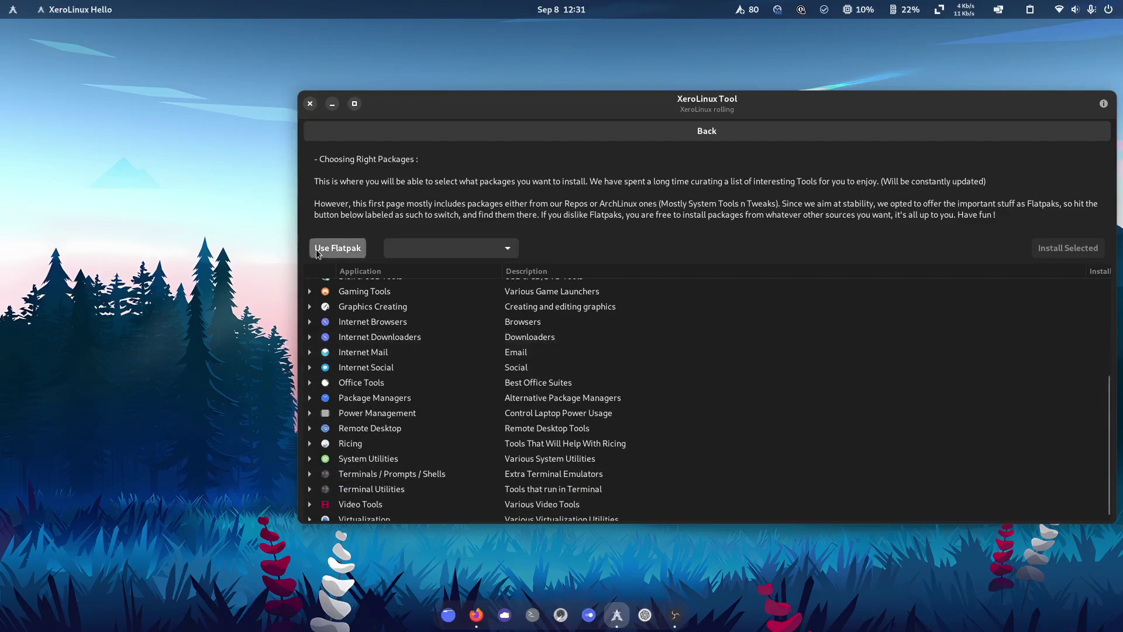
Peek at the Flatpak Email category, then return to the repository package list.
left_click(316, 251)
left_click(309, 378)
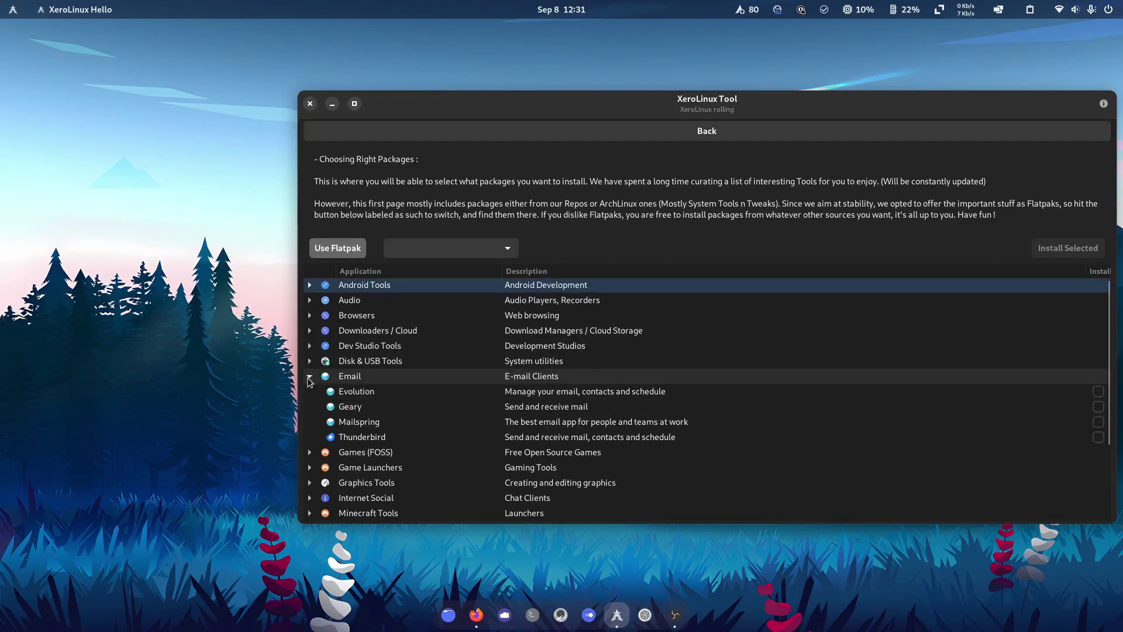
left_click(309, 377)
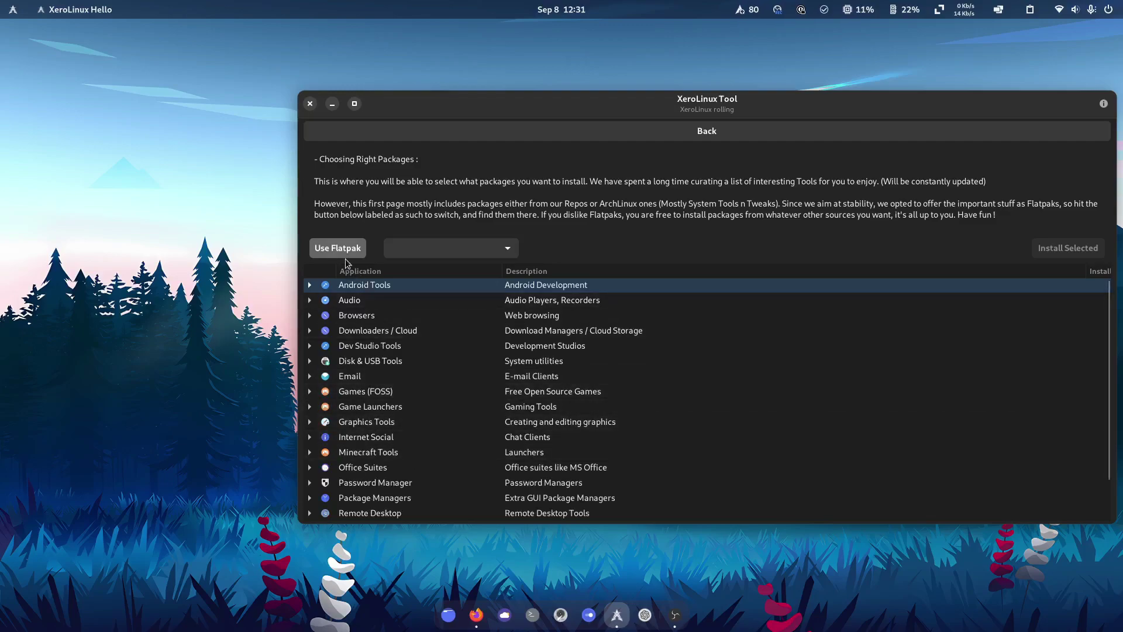
left_click(343, 249)
Browse the repository Gaming Tools category, then expand Internet Browsers.
left_click(309, 406)
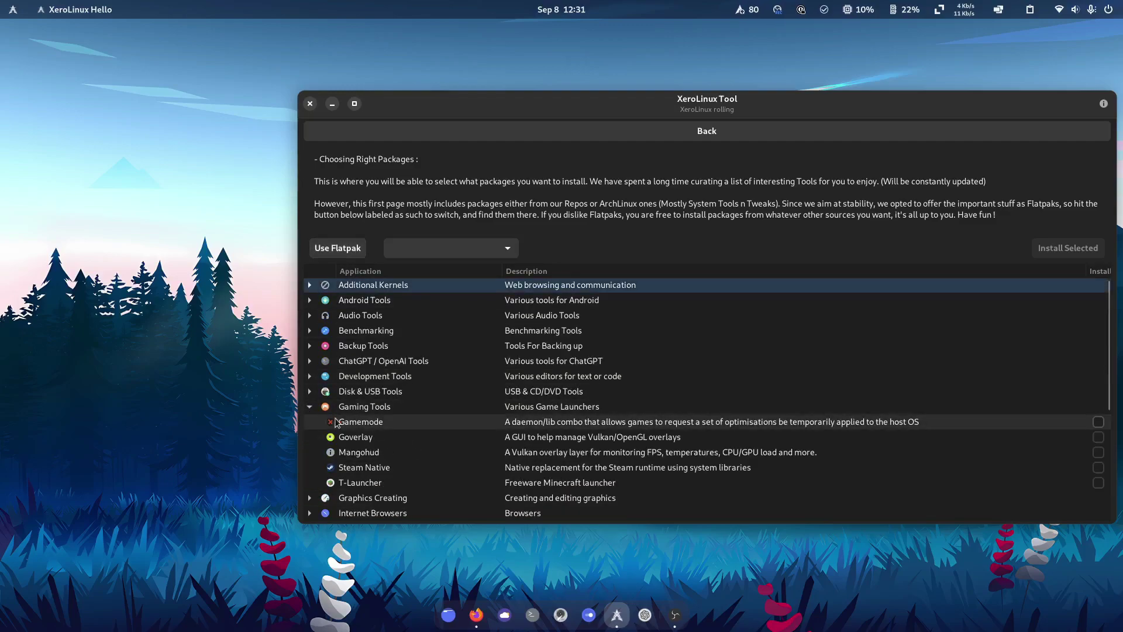
scroll(336, 422, "down", 2)
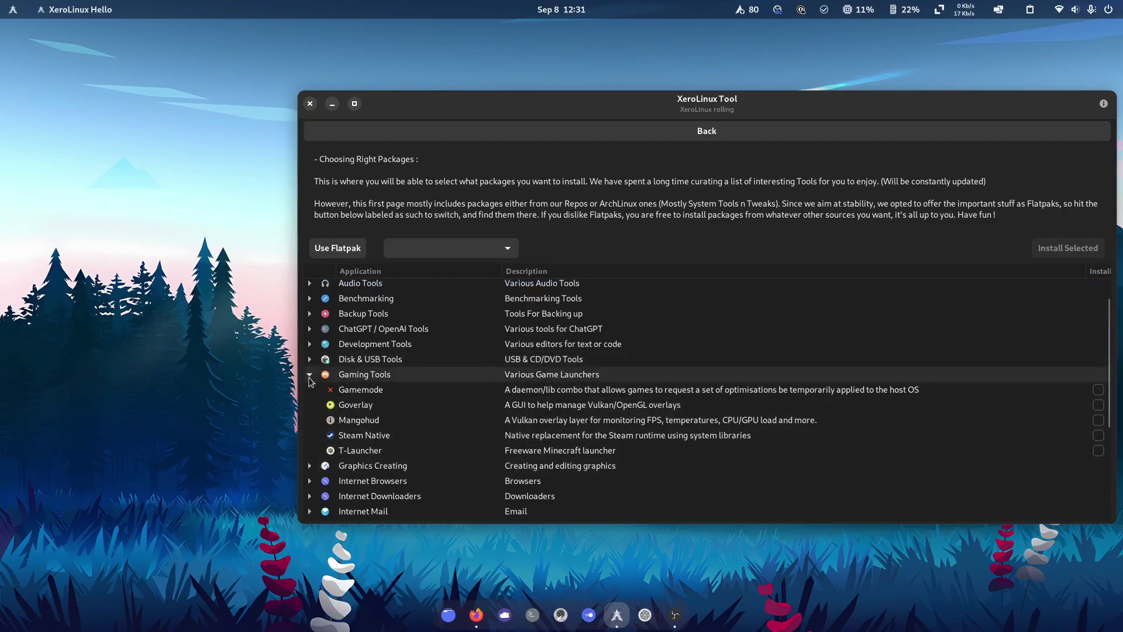
left_click(309, 375)
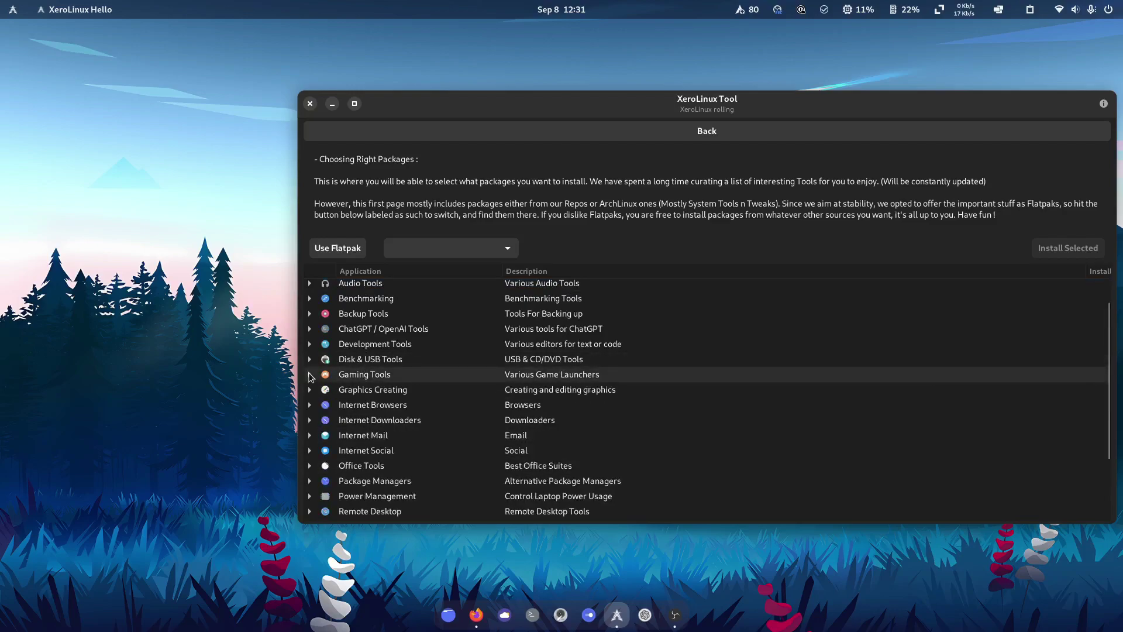
left_click(310, 405)
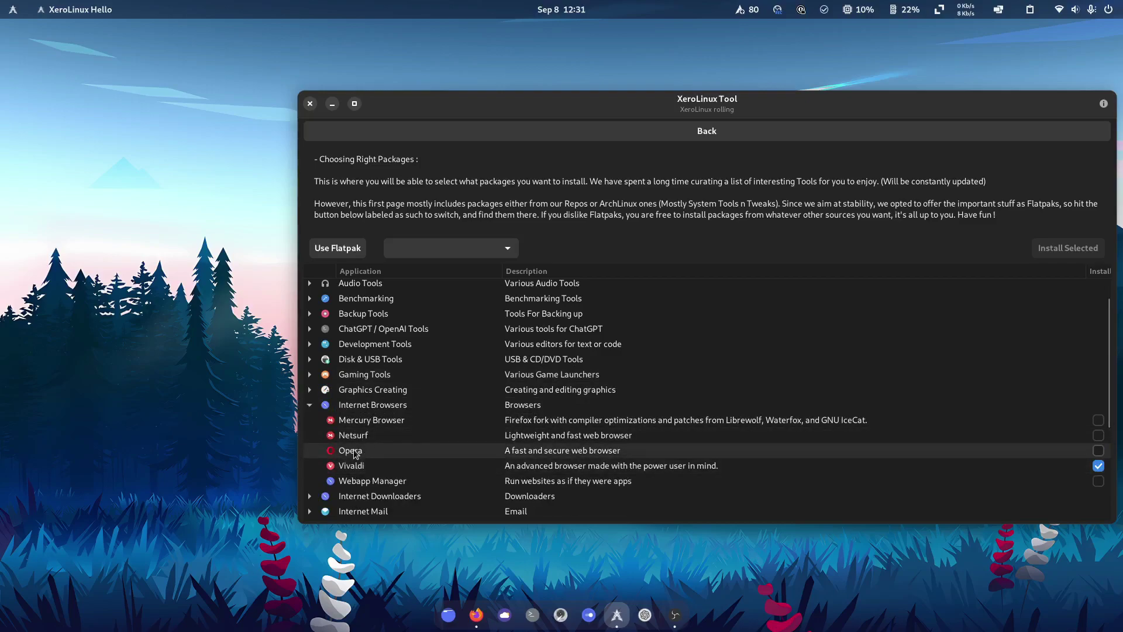
Compare with the Flatpak Browsers category, then switch back to the repository list.
left_click(328, 251)
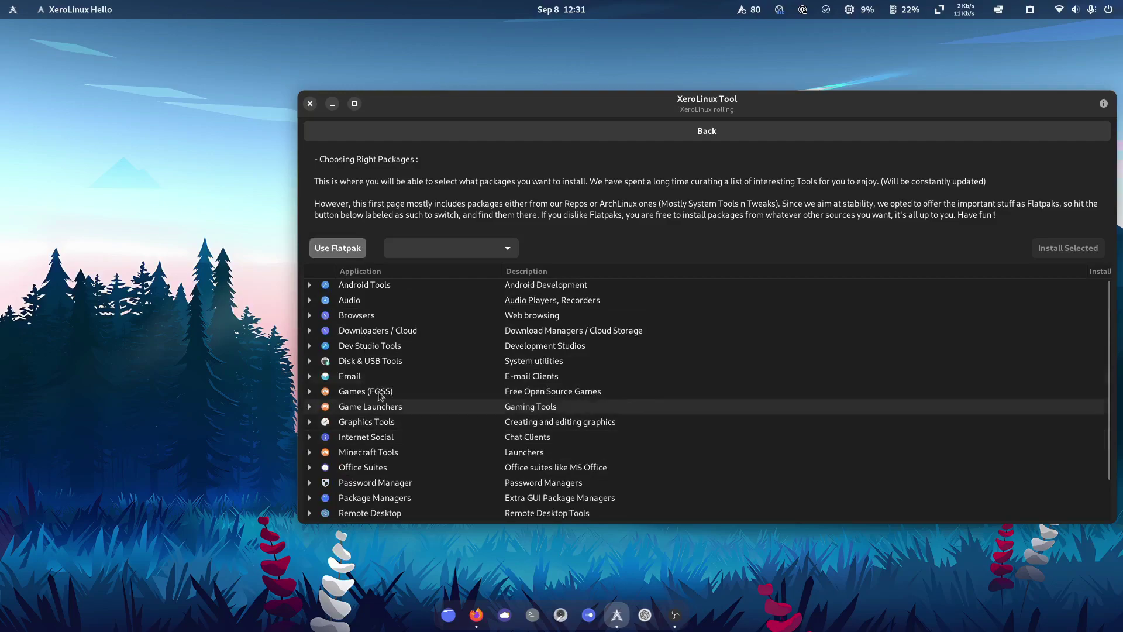
left_click(309, 316)
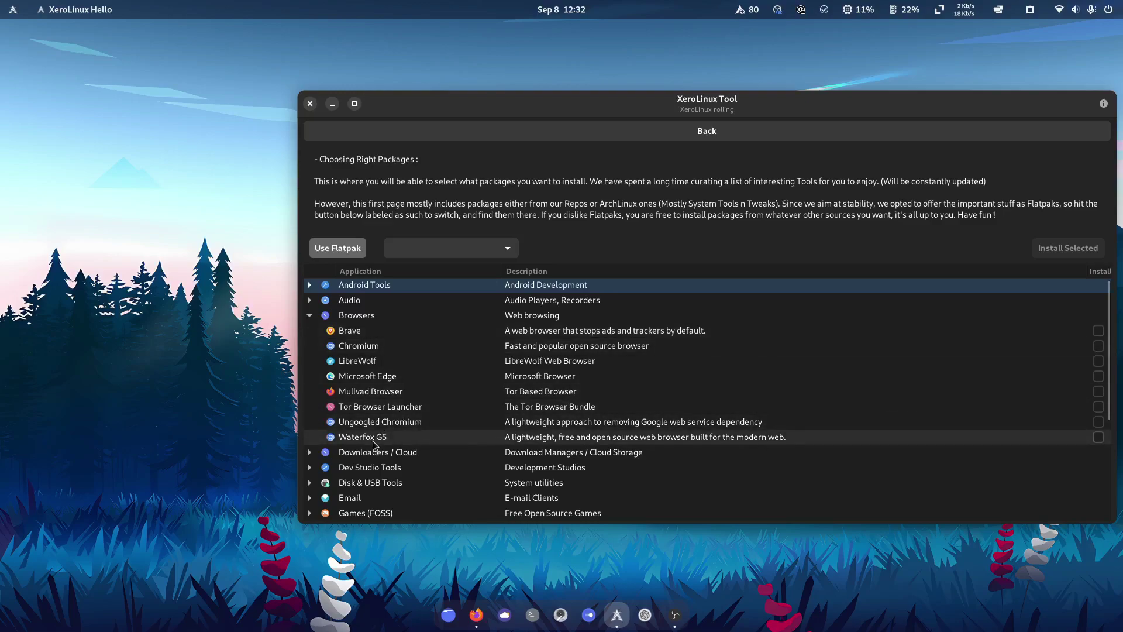
left_click(309, 316)
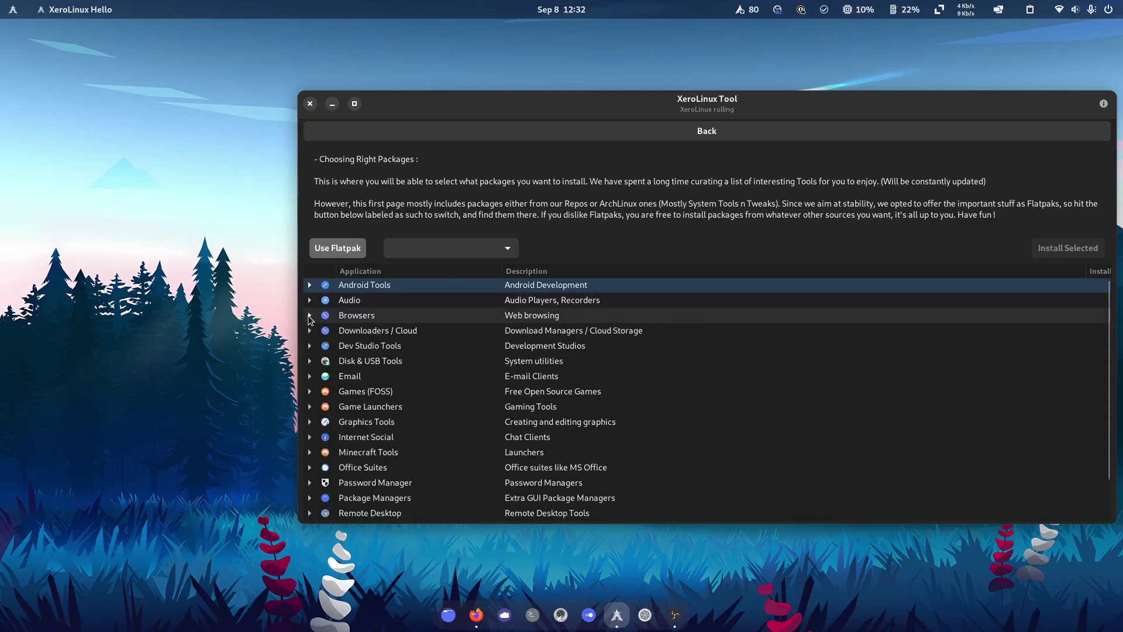
left_click(324, 249)
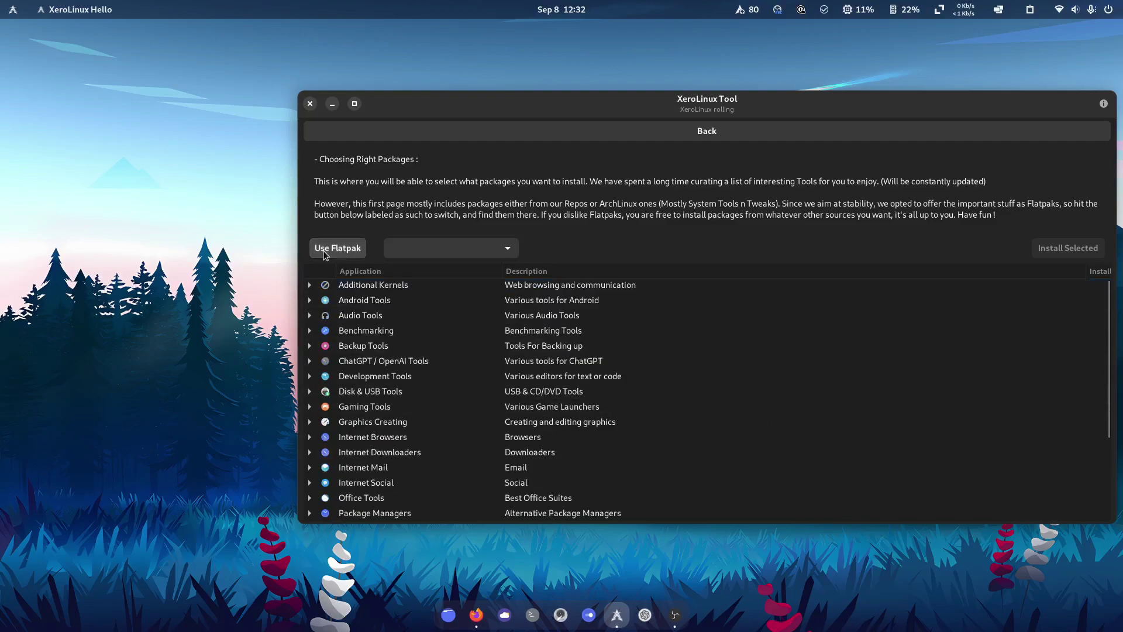
Filter the list to Office Tools, Internet Downloaders, Video Tools, then ChatGPT / OpenAI Tools.
left_click(448, 255)
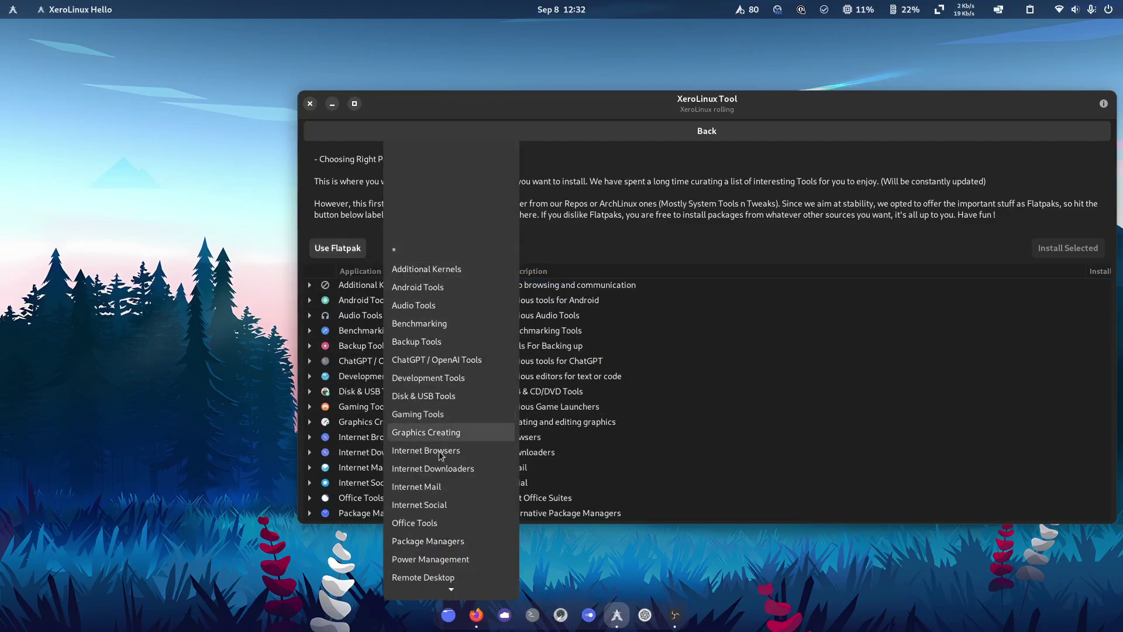
left_click(429, 518)
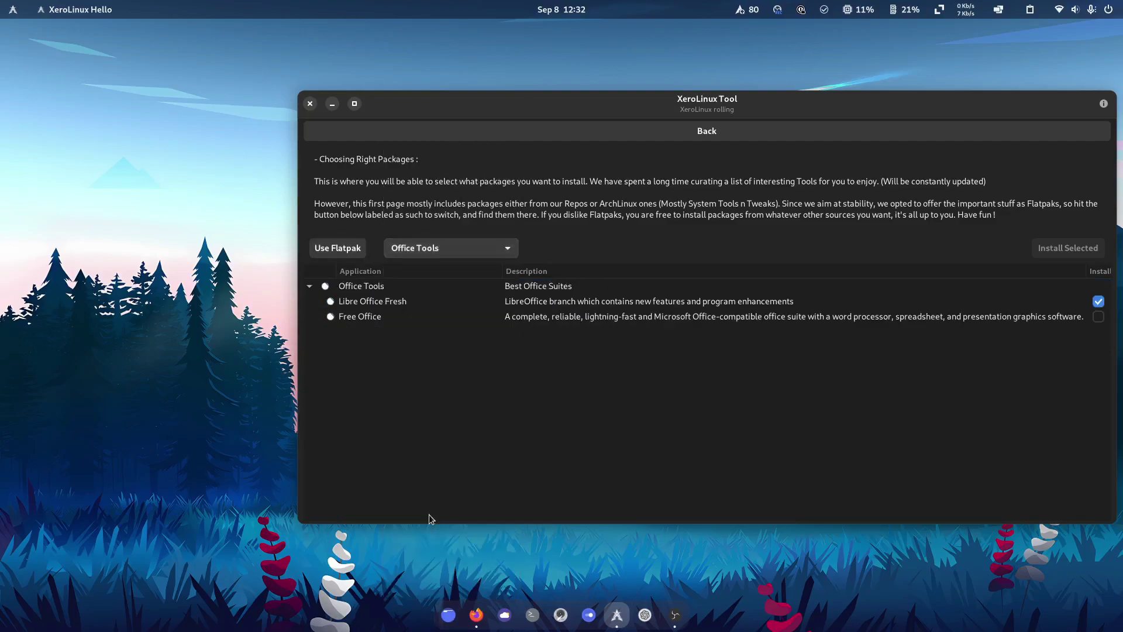
left_click(433, 248)
left_click(447, 199)
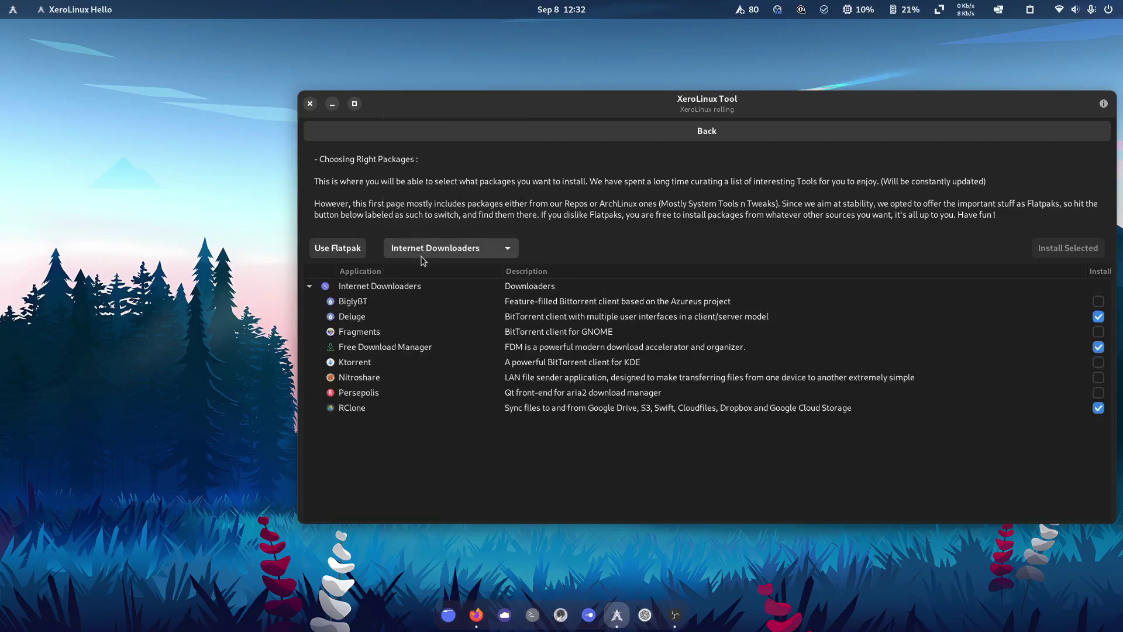
left_click(422, 256)
left_click(427, 449)
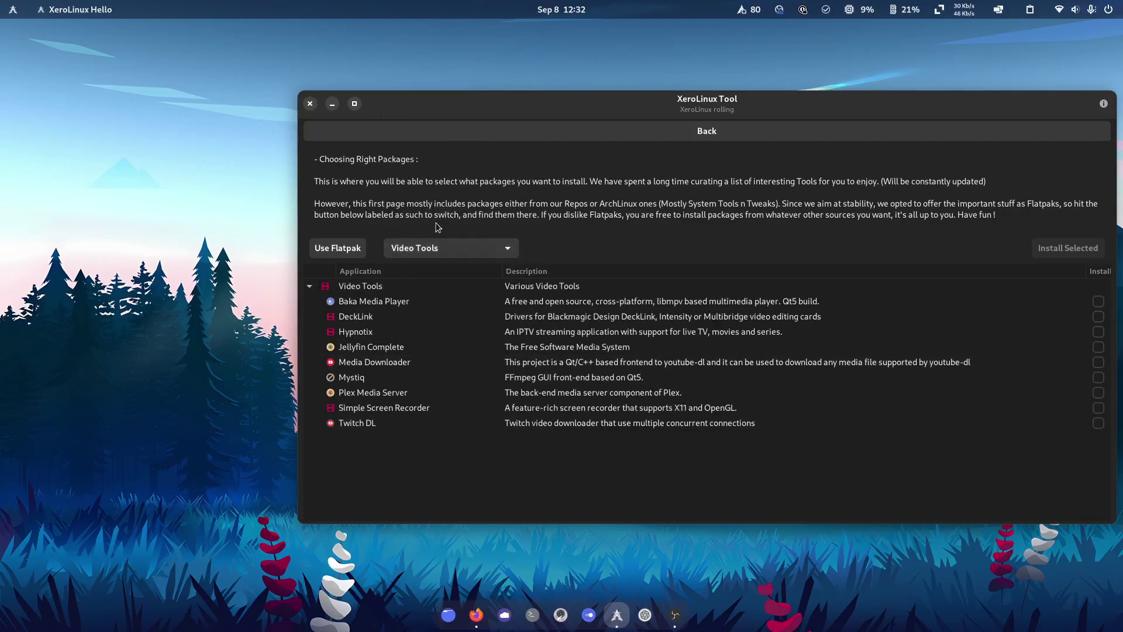
left_click(441, 250)
scroll(459, 275, "up", 1)
scroll(459, 275, "up", 4)
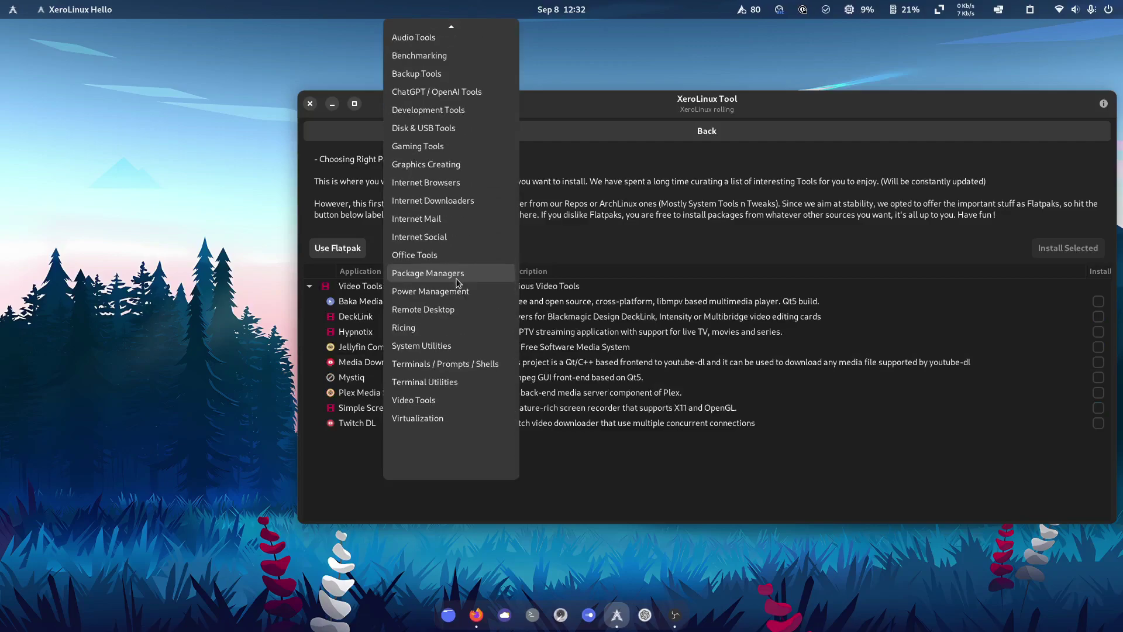
left_click(439, 140)
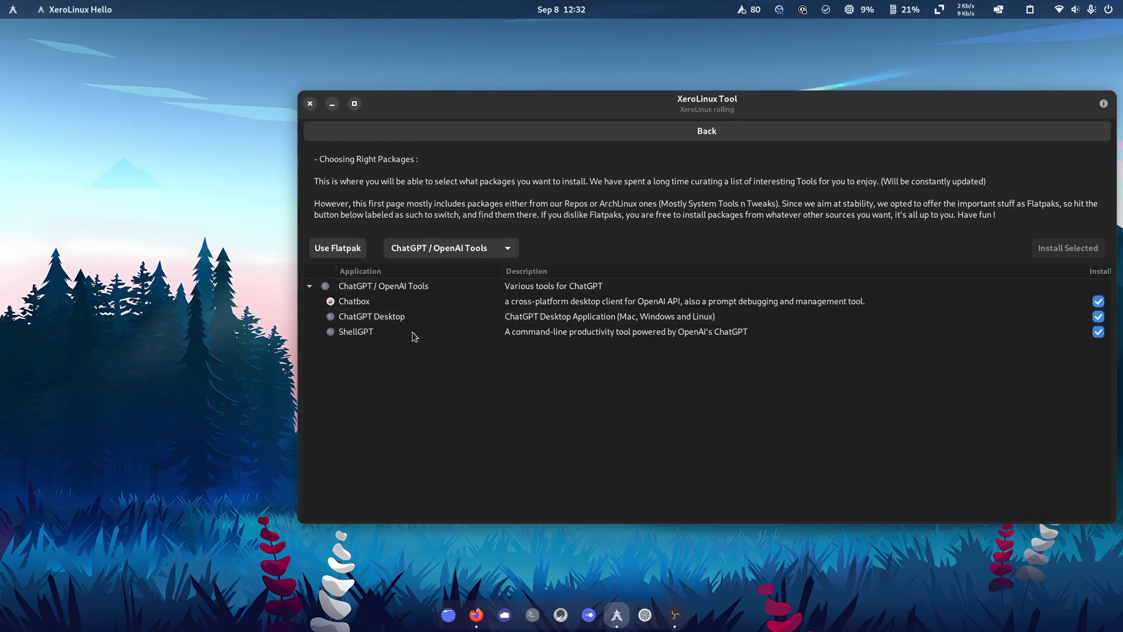
Show the full Flatpak catalogue and check Downloaders / Cloud and Retro Game Tools (Emu).
left_click(330, 248)
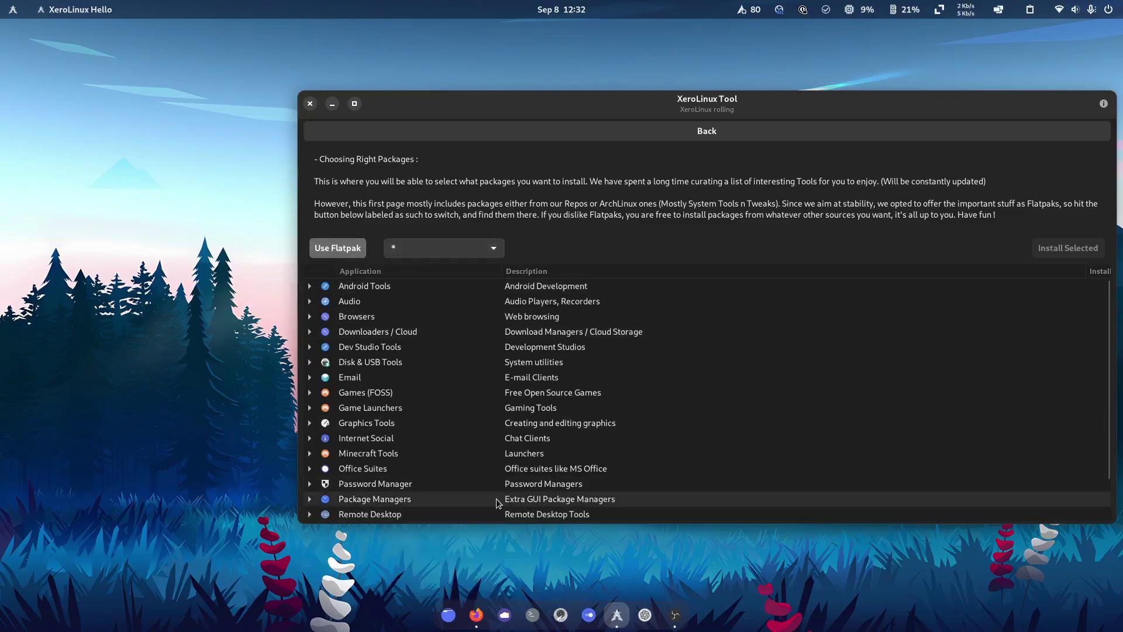
left_click(309, 332)
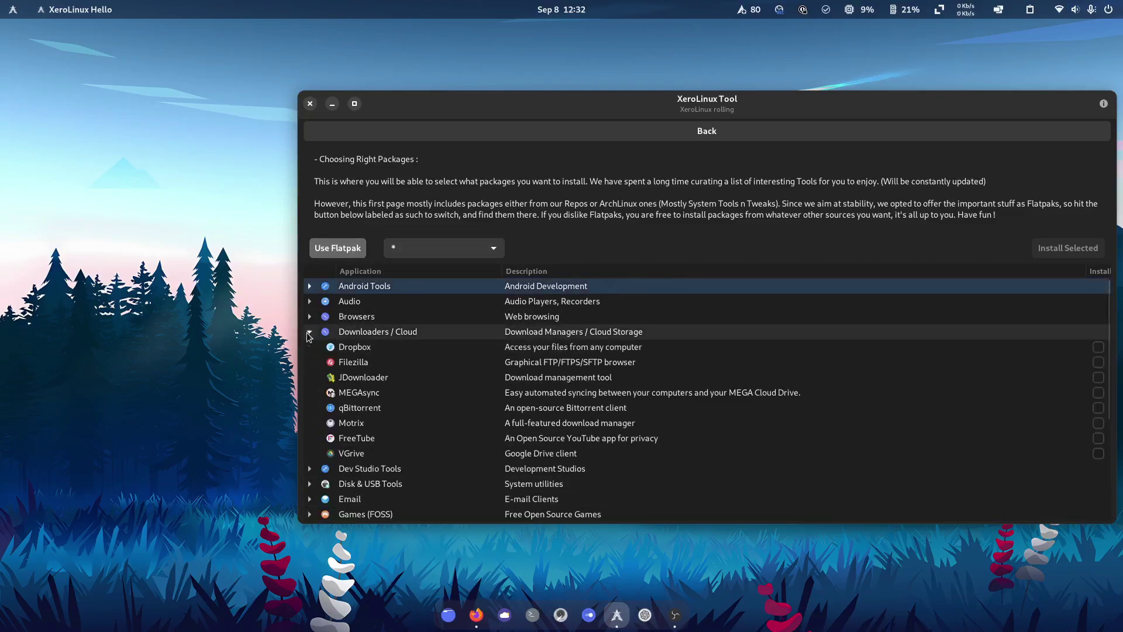
left_click(308, 332)
scroll(309, 335, "down", 2)
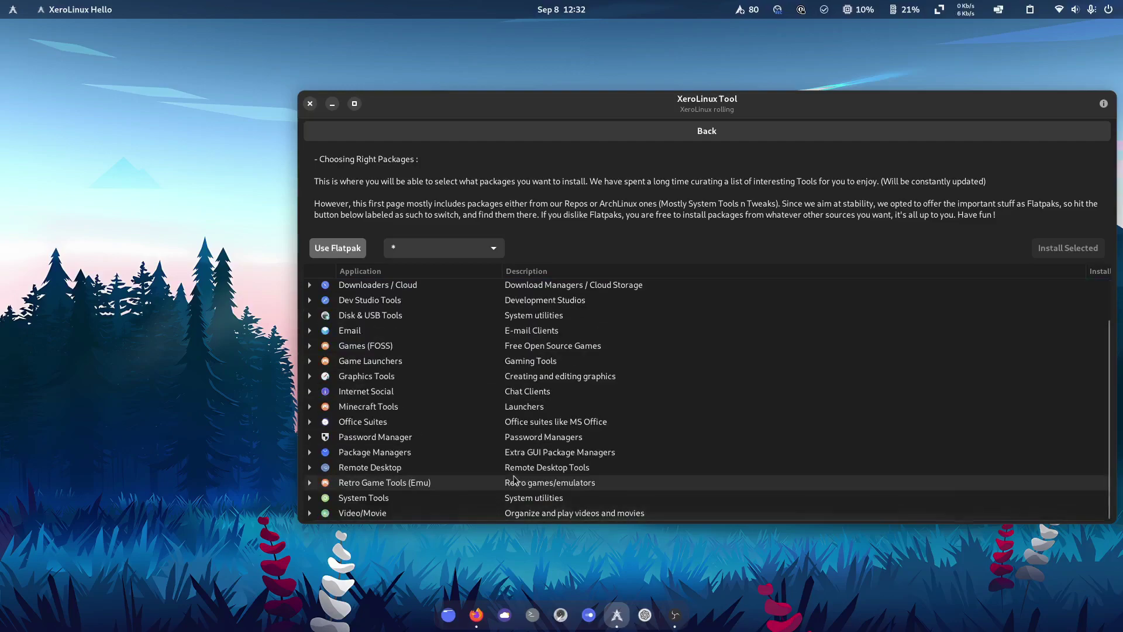
left_click(309, 482)
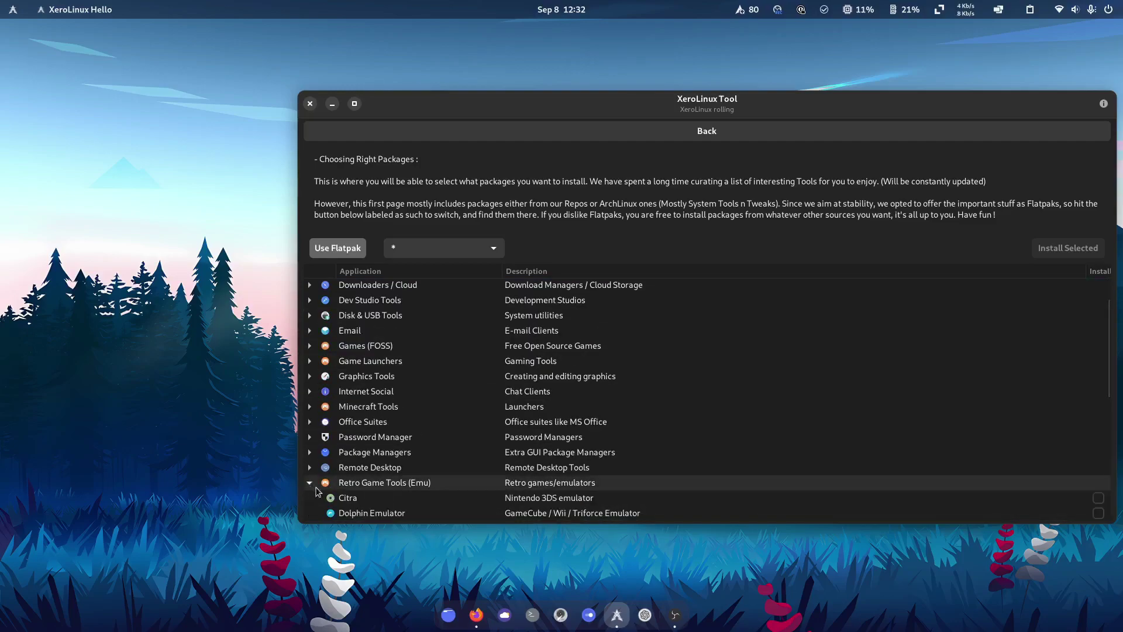
scroll(308, 380, "down", 2)
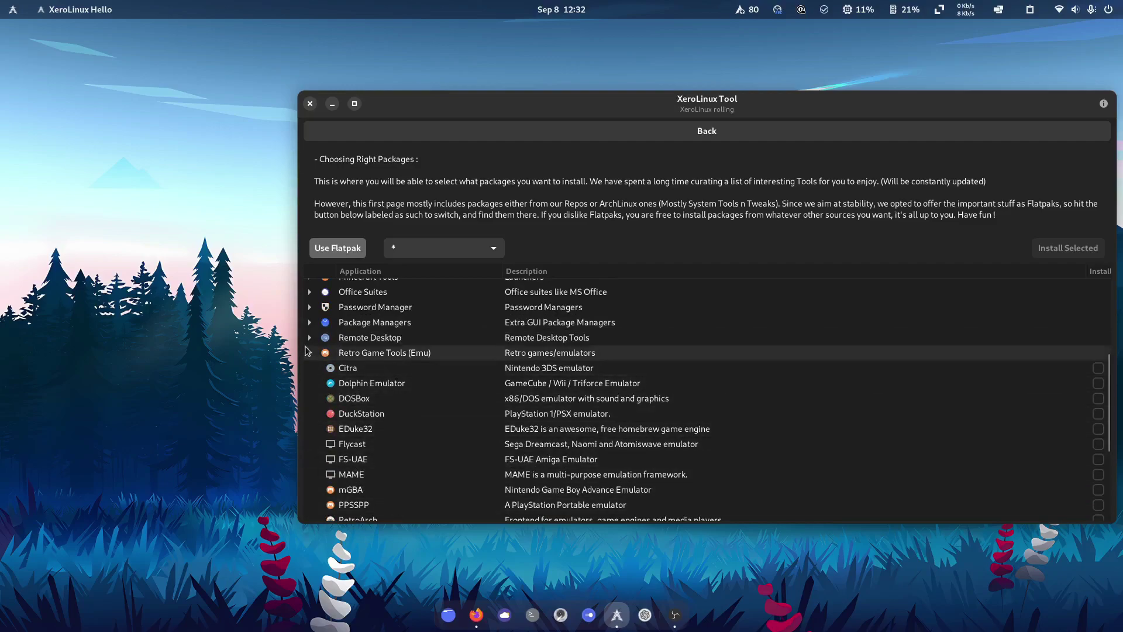
left_click(309, 353)
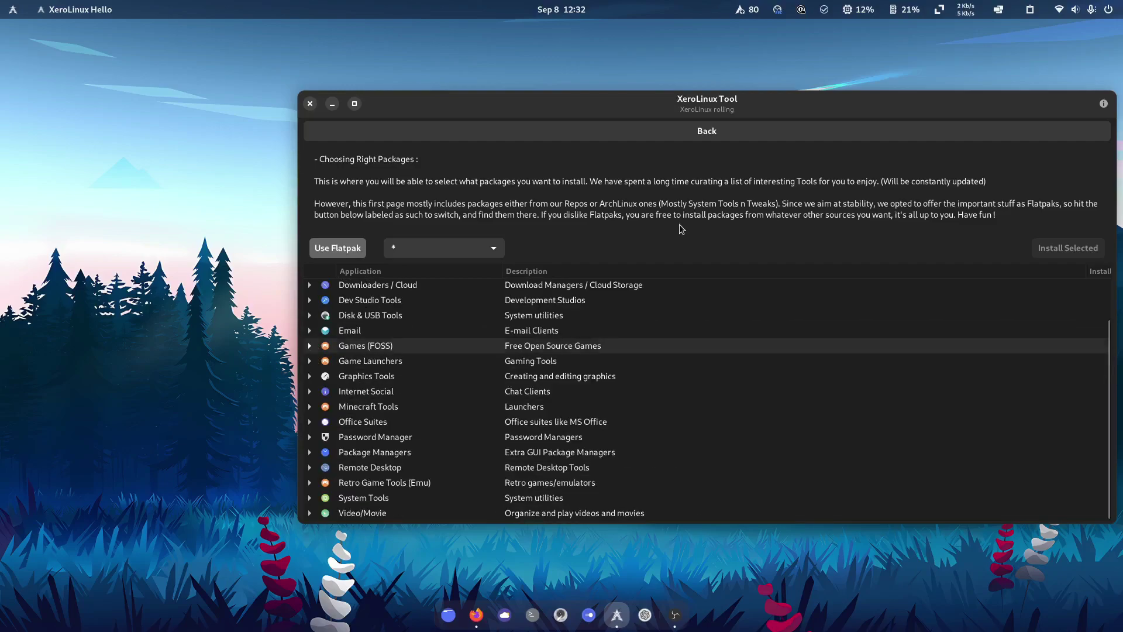
Go back to the welcome page, shift the window left, and open the F.A.Q page.
left_click(700, 139)
left_click_drag(750, 104, 595, 79)
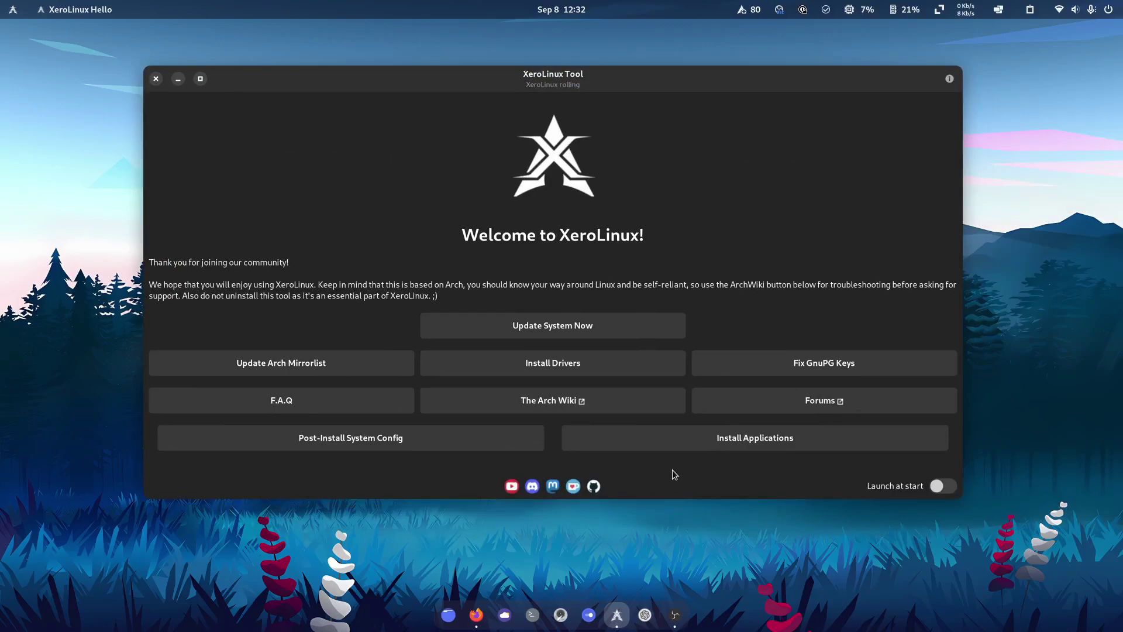
left_click(286, 404)
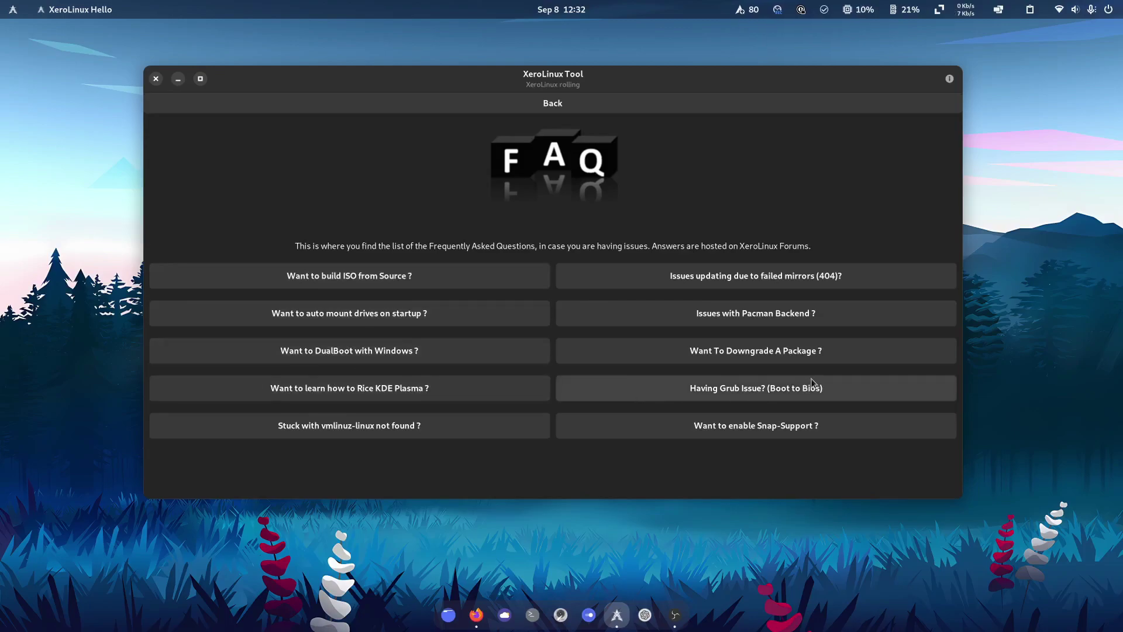
Read the forum thread on downgrading a package, then go to the forum's main index.
left_click(701, 350)
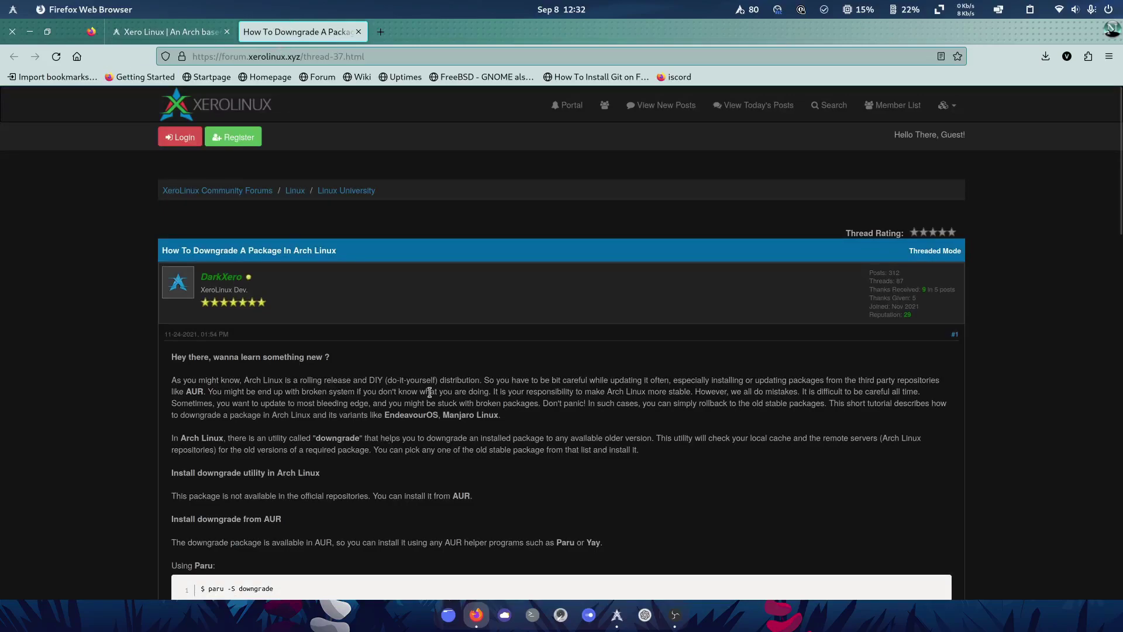
scroll(425, 392, "down", 5)
scroll(410, 387, "up", 5)
scroll(520, 391, "down", 20)
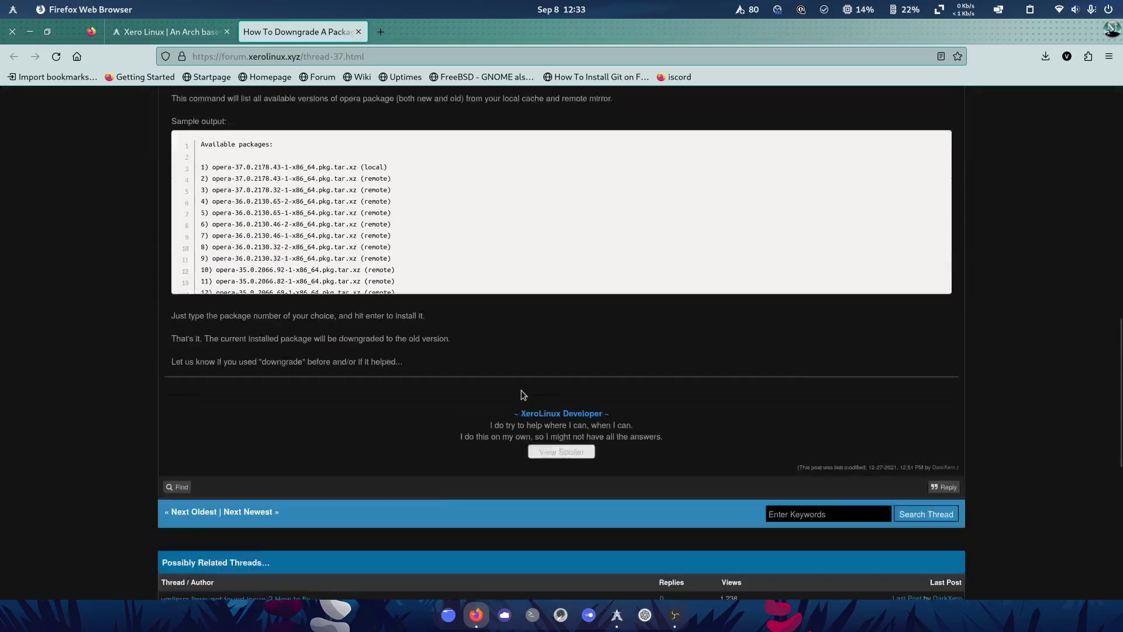
scroll(523, 395, "up", 20)
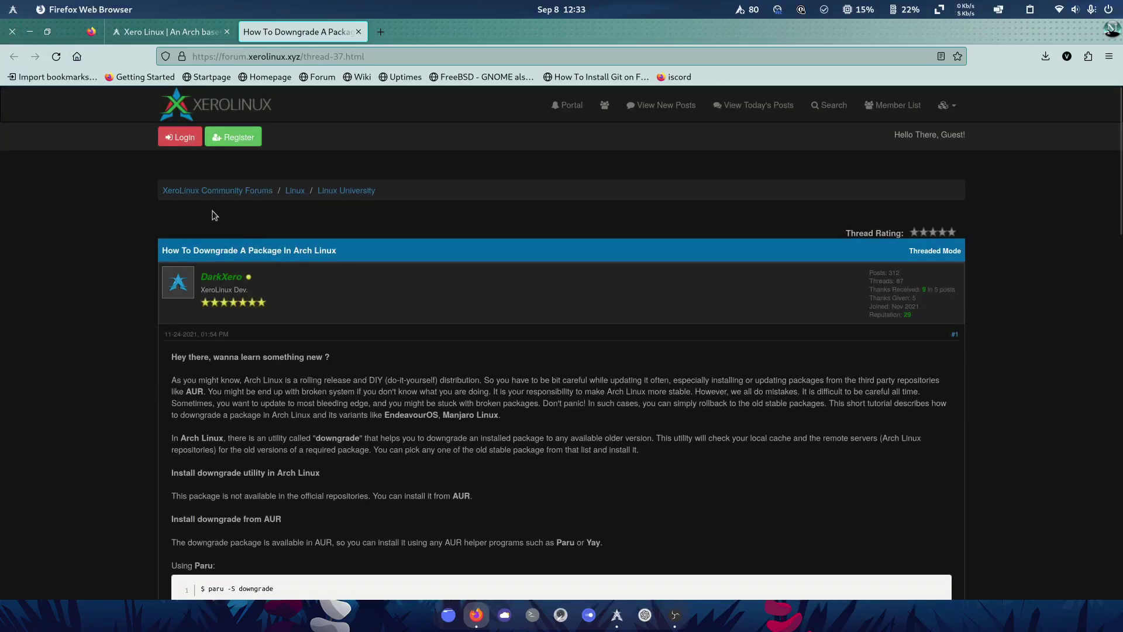
left_click(169, 191)
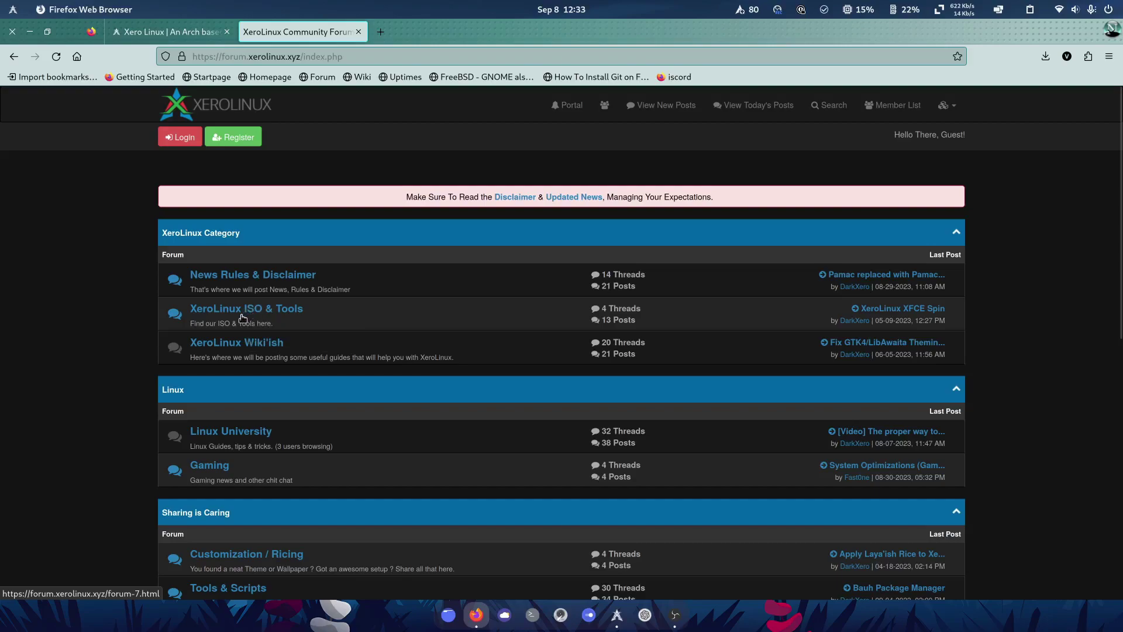
Minimize Firefox, return XeroLinux Tool to its welcome page, and close the tool.
left_click(27, 32)
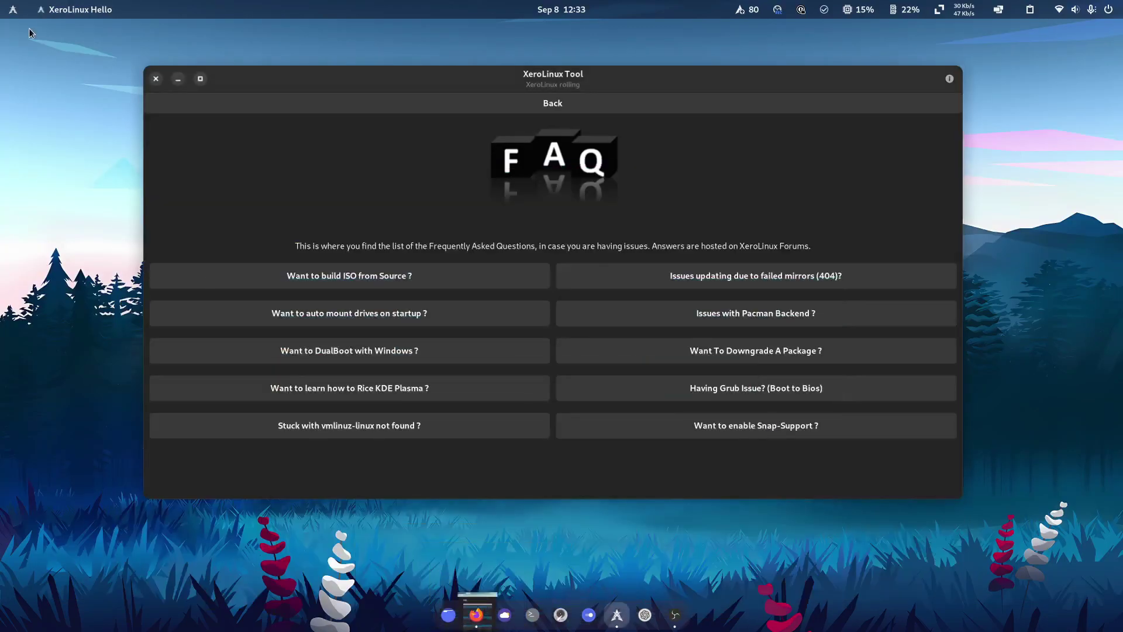
left_click(531, 107)
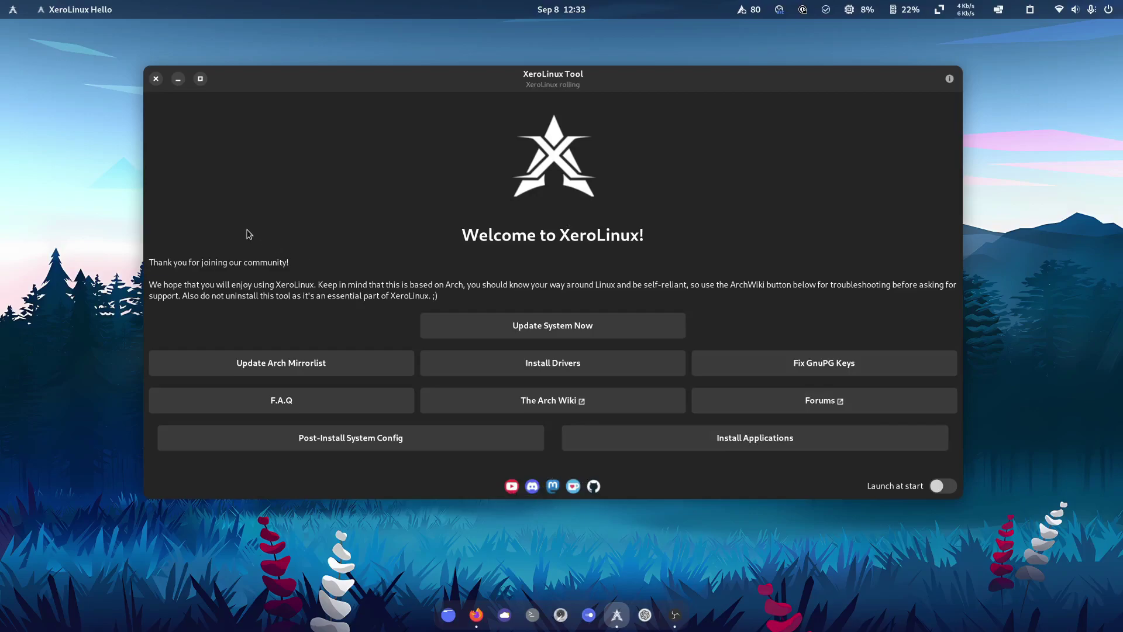
left_click(156, 79)
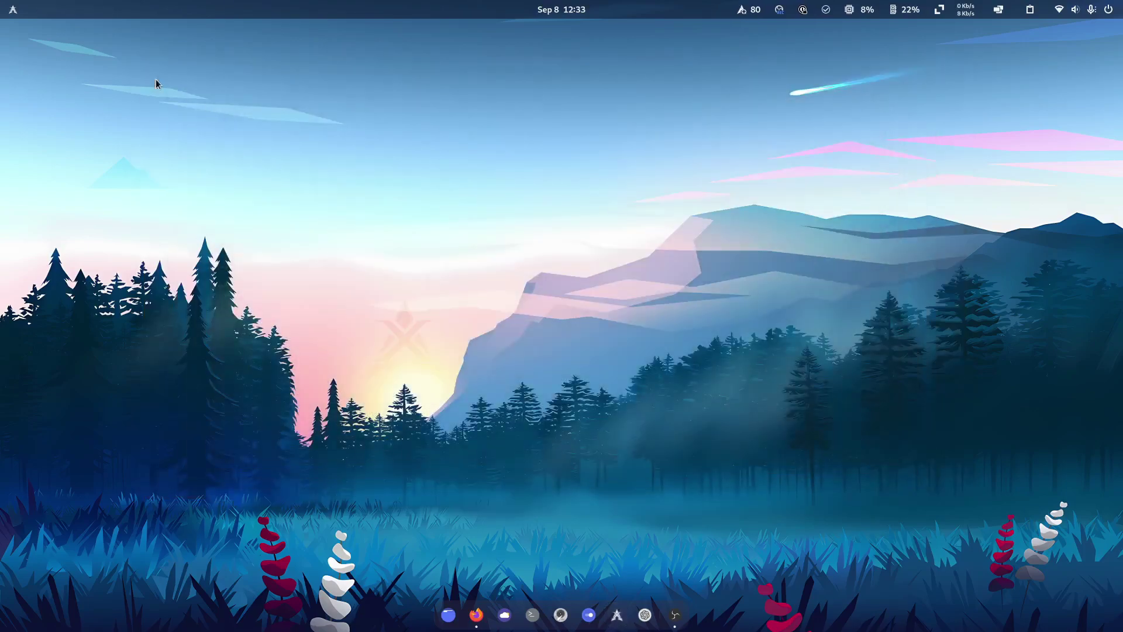
Browse and dismiss the application menu, then restore Firefox from the dock.
left_click(4, 6)
scroll(62, 293, "down", 3)
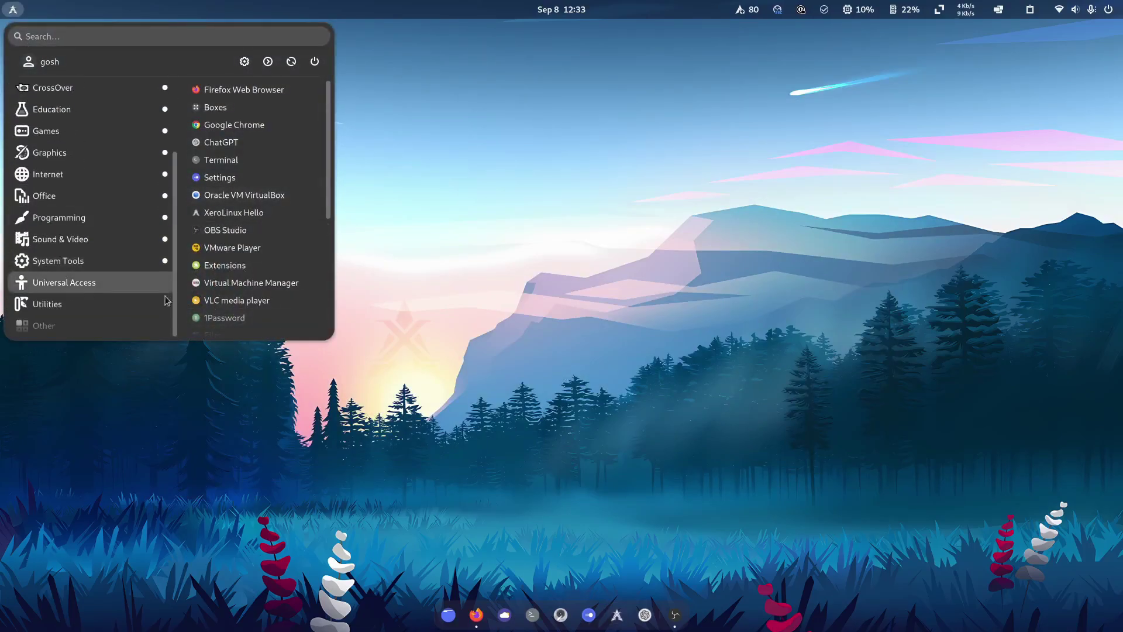
scroll(230, 264, "down", 5)
left_click(571, 441)
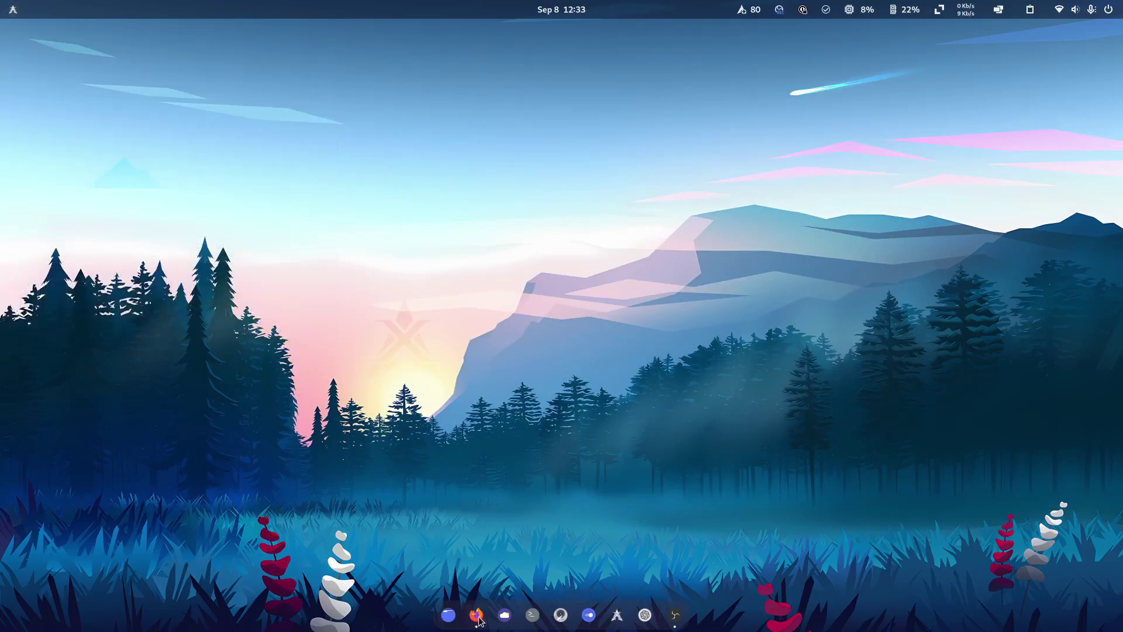
left_click(477, 615)
Go back to the downgrade thread, then scroll xerolinux.xyz through Features, Customization and F.A.Q and back.
key("alt+Left")
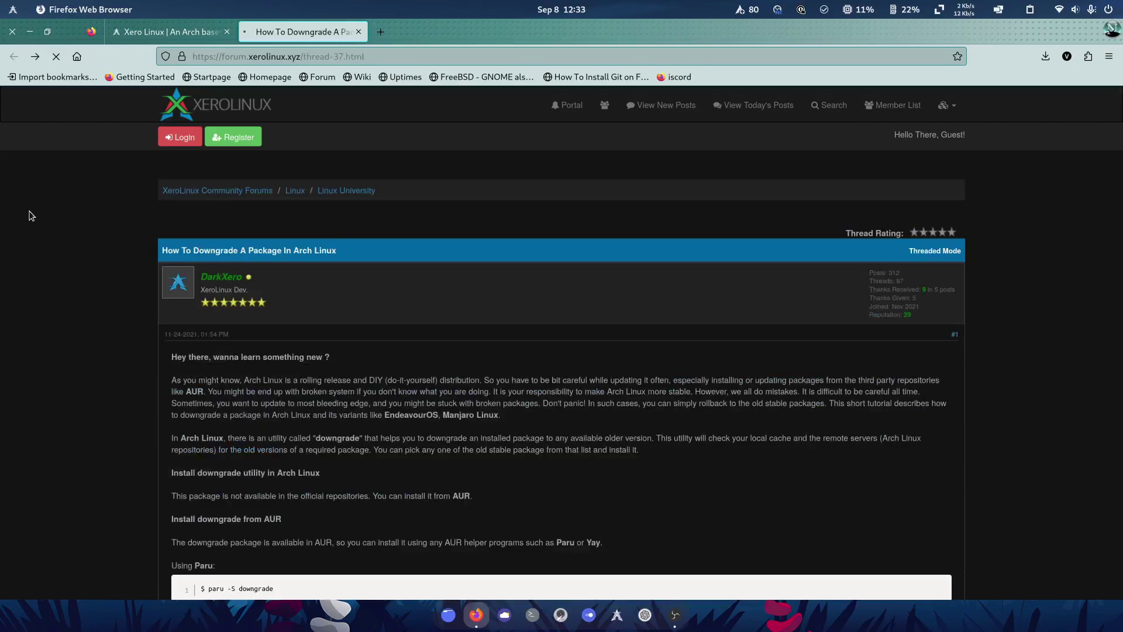
left_click(167, 32)
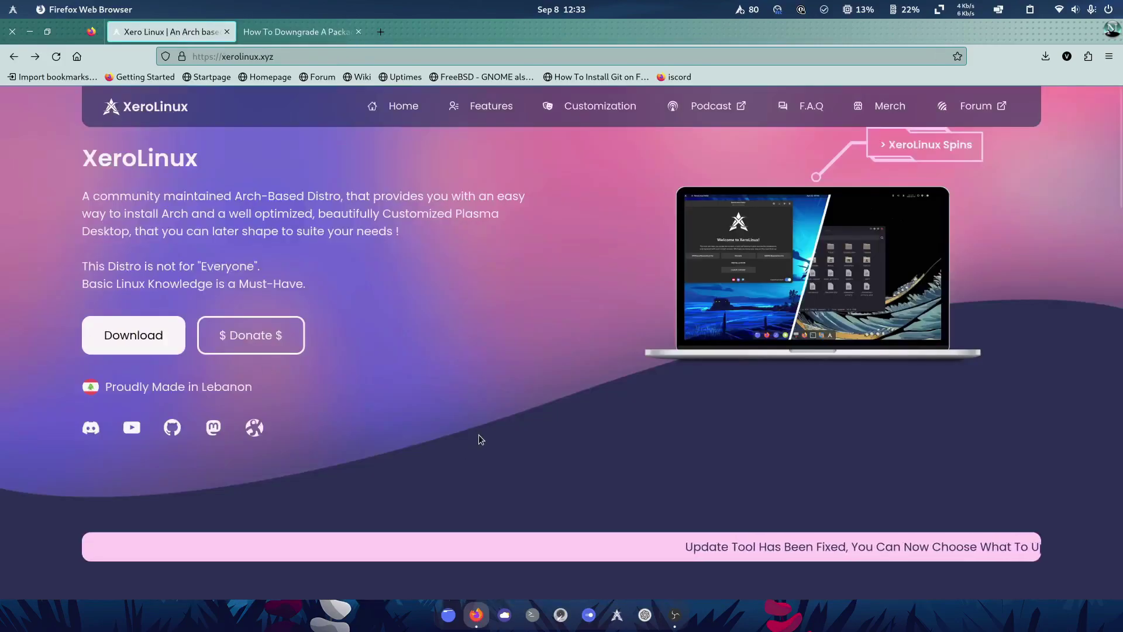
scroll(478, 439, "down", 3)
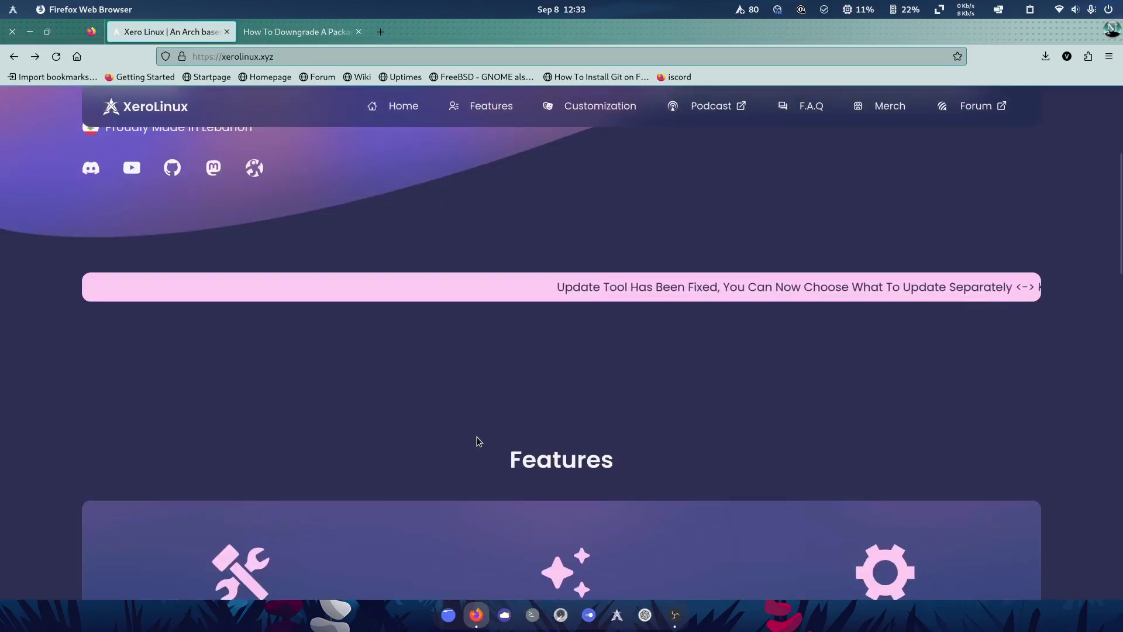
scroll(477, 438, "down", 3)
scroll(477, 438, "down", 8)
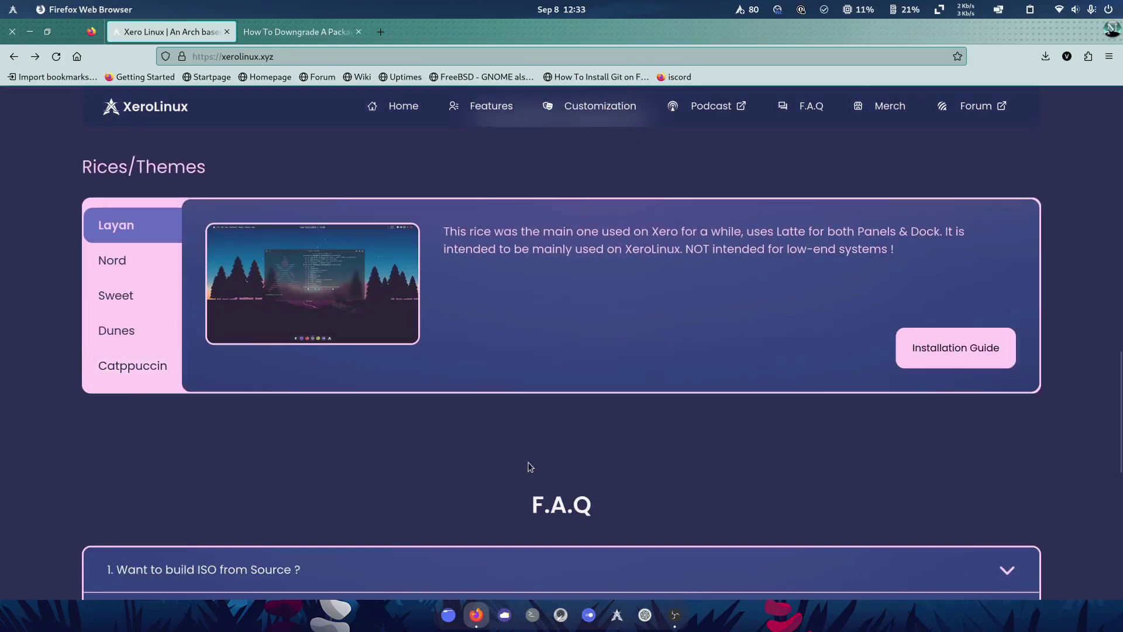
scroll(515, 459, "down", 5)
scroll(507, 455, "down", 3)
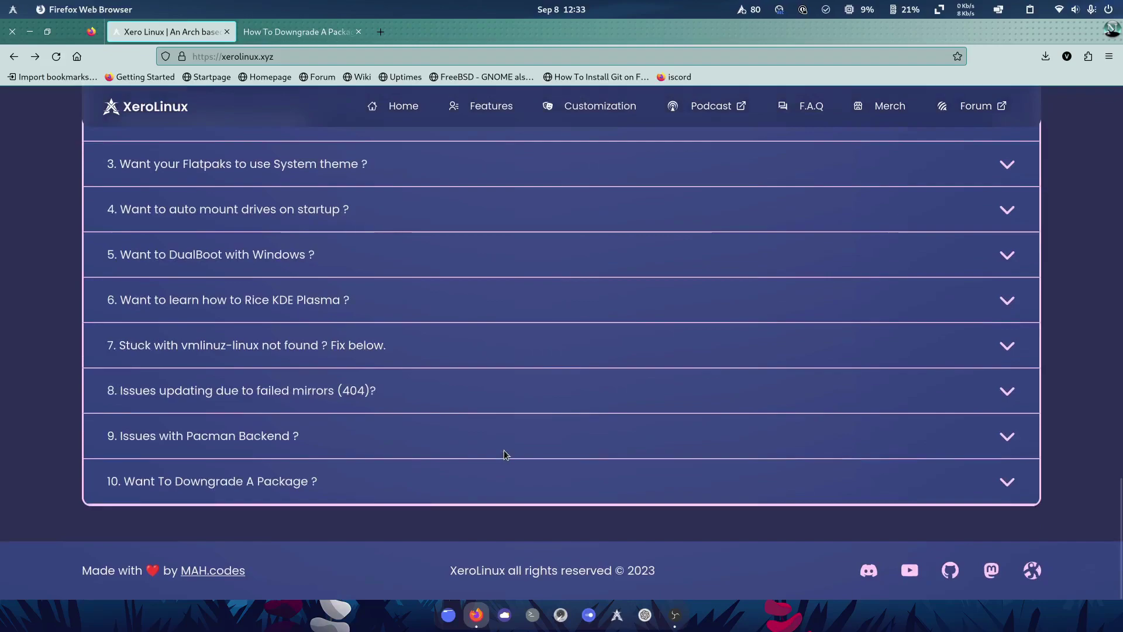
scroll(506, 454, "up", 15)
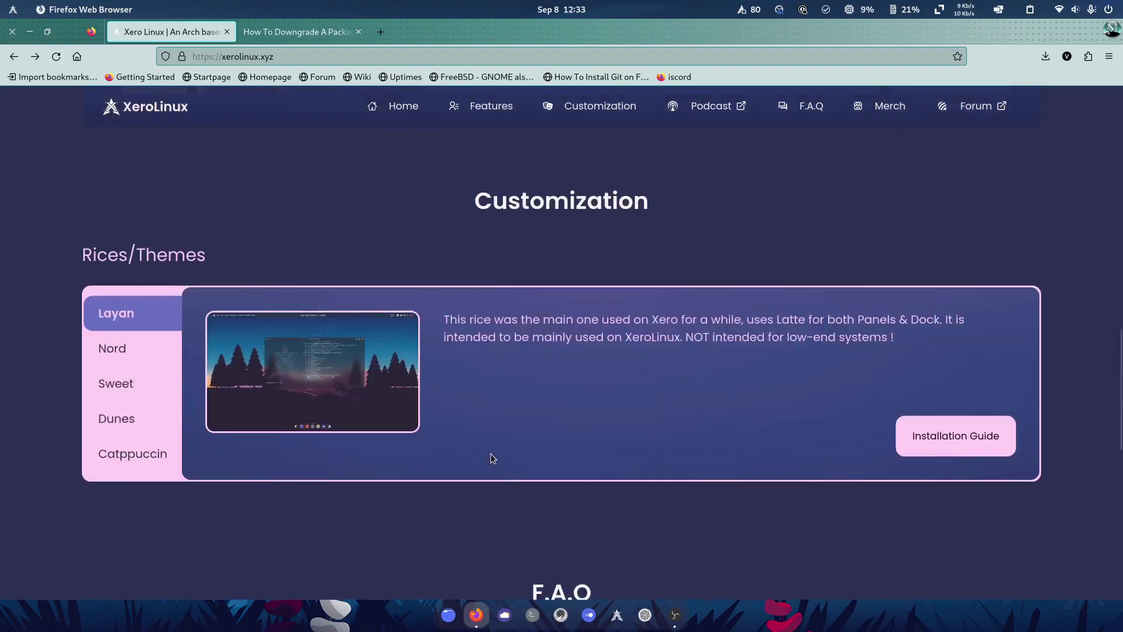
scroll(750, 408, "up", 8)
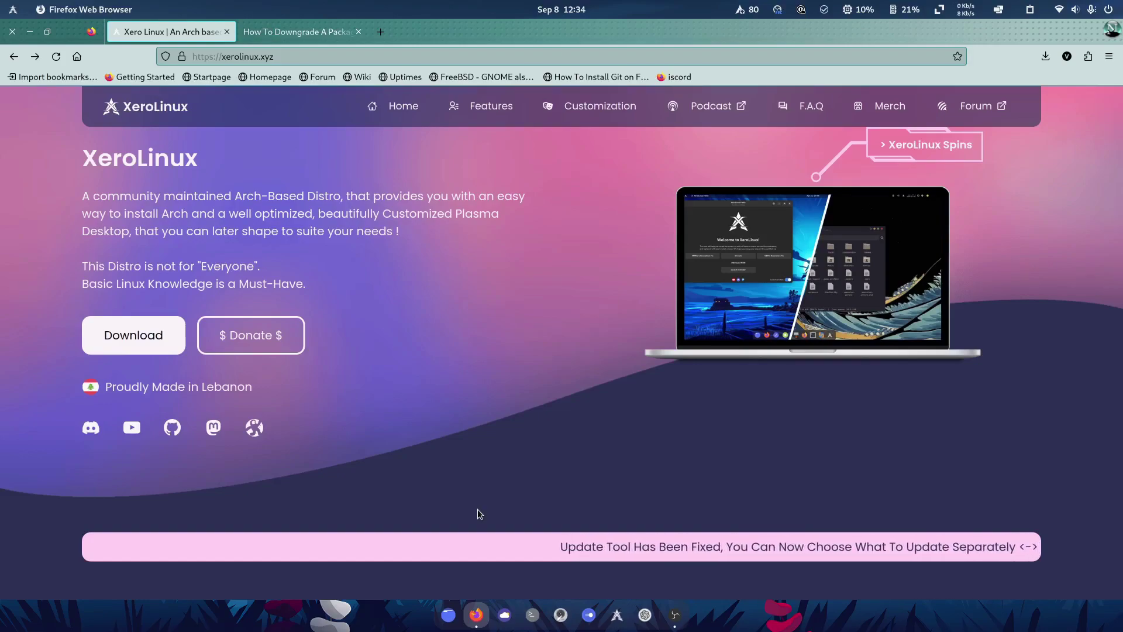
Minimize Firefox, browse the app menu's Chrome Apps and Accessories categories, then close it.
left_click(465, 624)
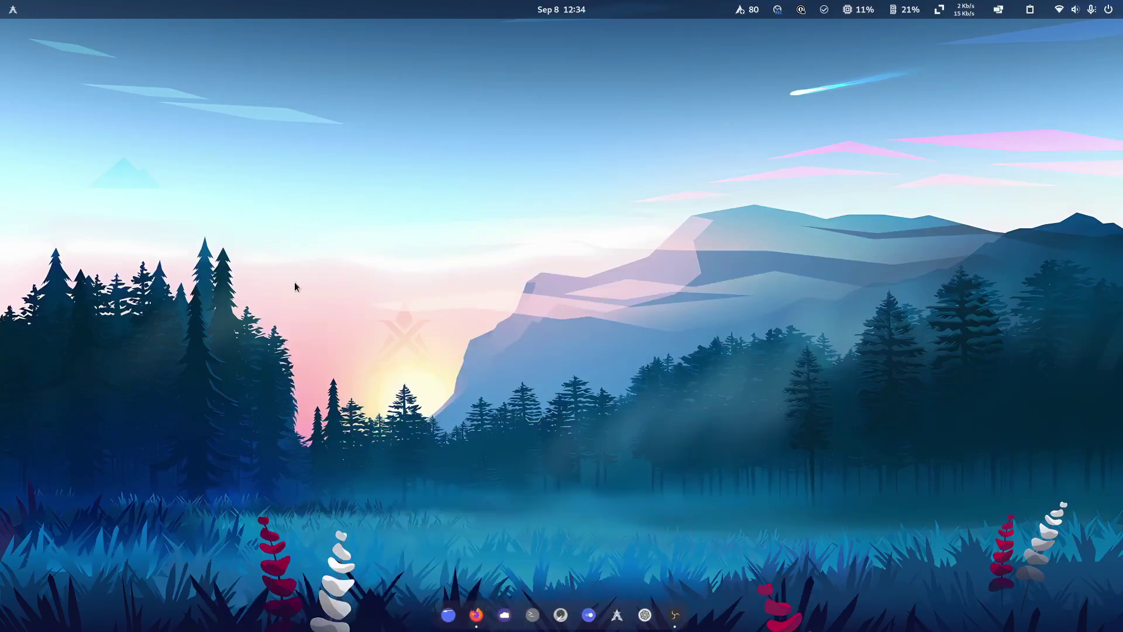
key("super")
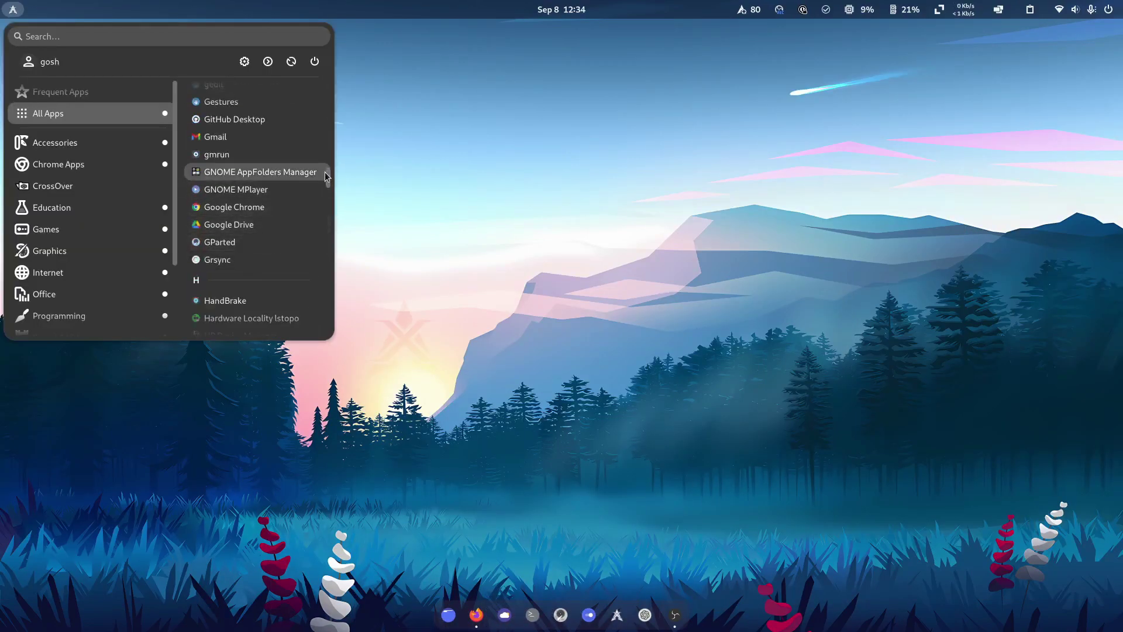
left_click_drag(325, 172, 305, 132)
left_click(58, 164)
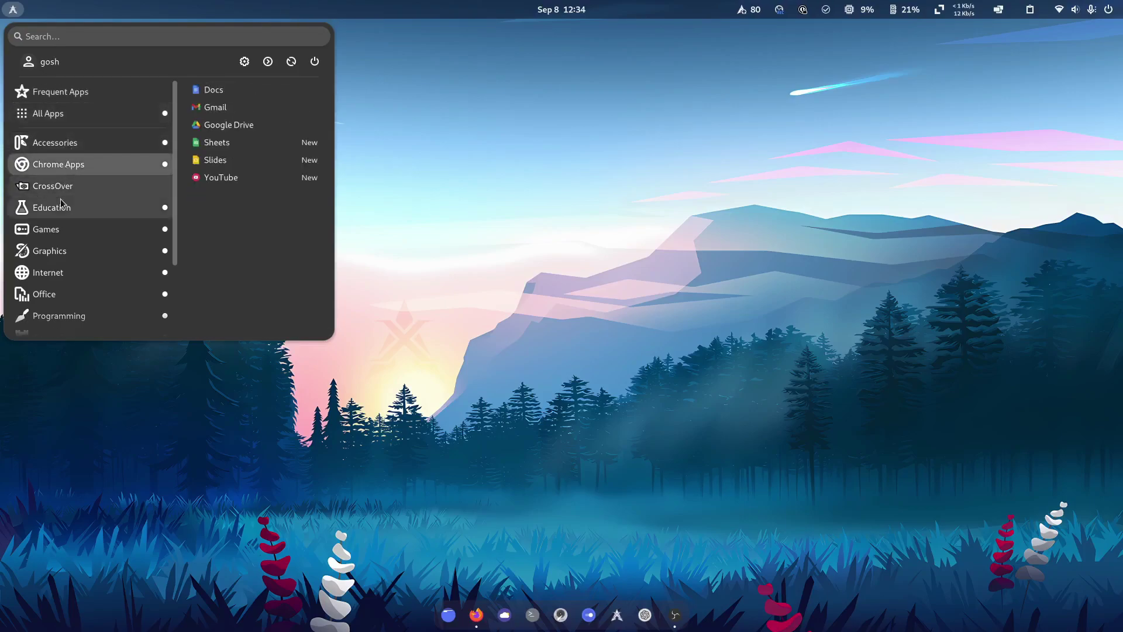
mouse_move(65, 142)
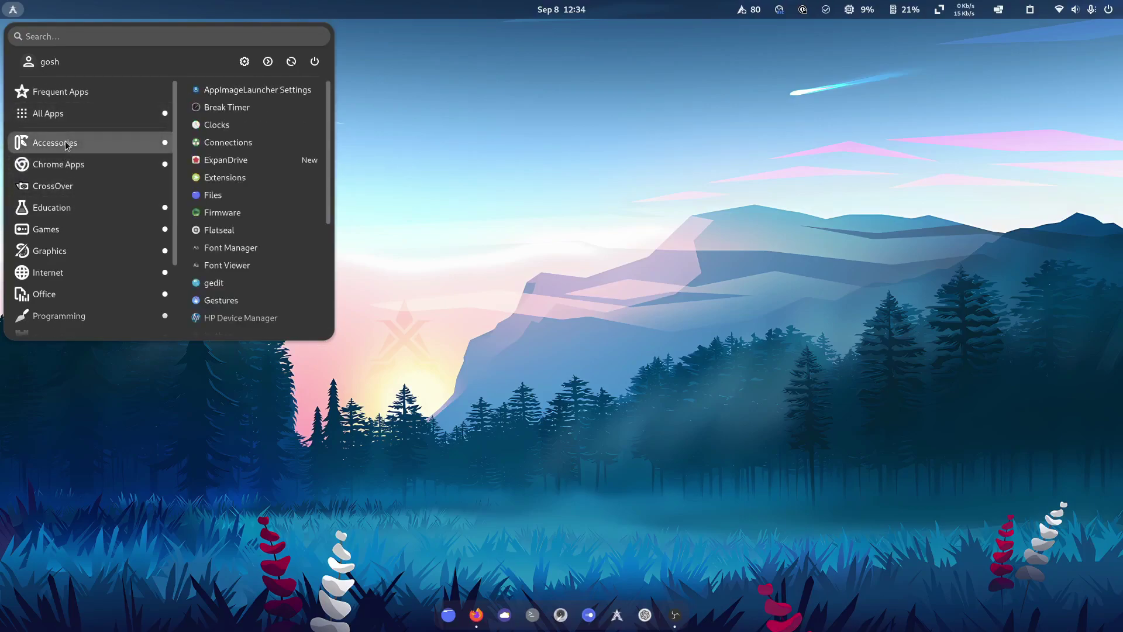
left_click(605, 289)
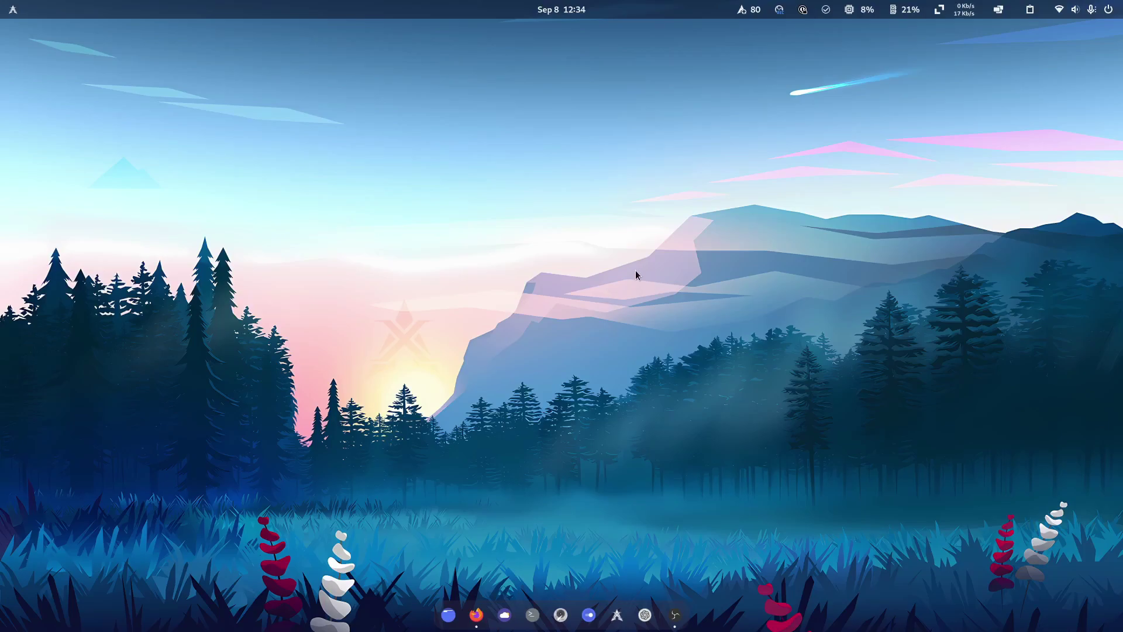
right_click(488, 217)
left_click(508, 232)
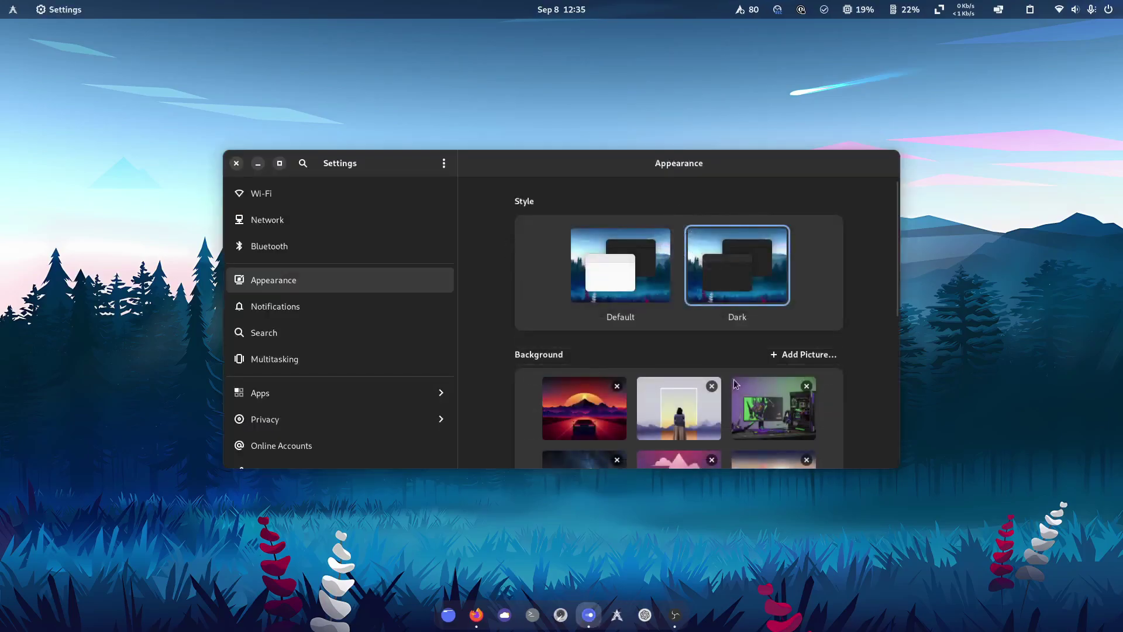
scroll(734, 379, "down", 10)
scroll(713, 391, "up", 5)
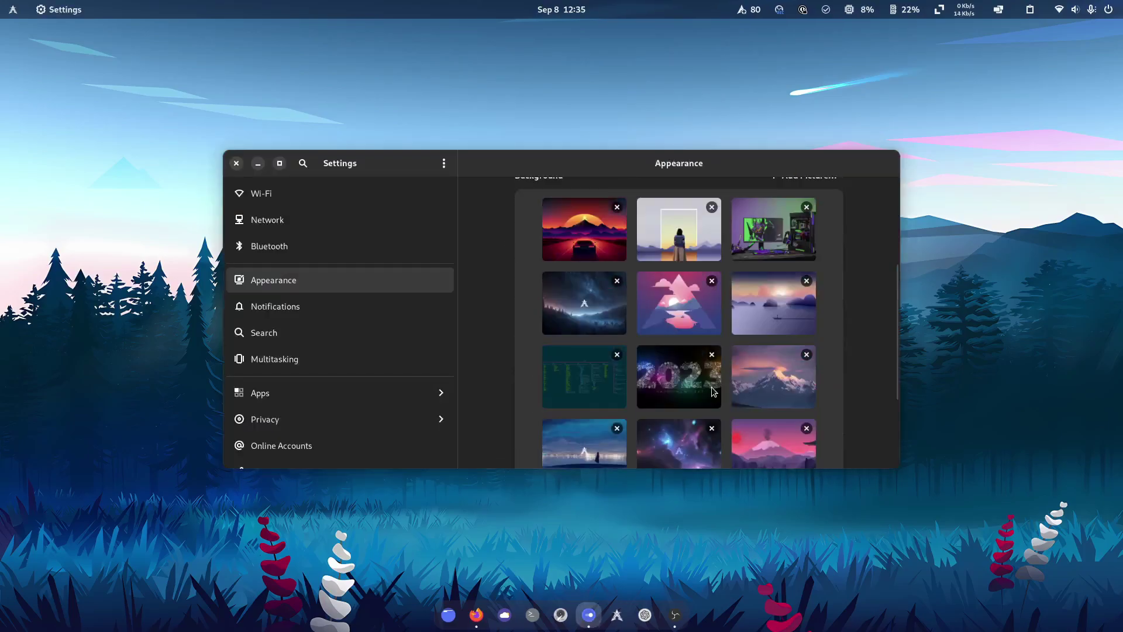
scroll(714, 392, "up", 2)
scroll(711, 393, "down", 7)
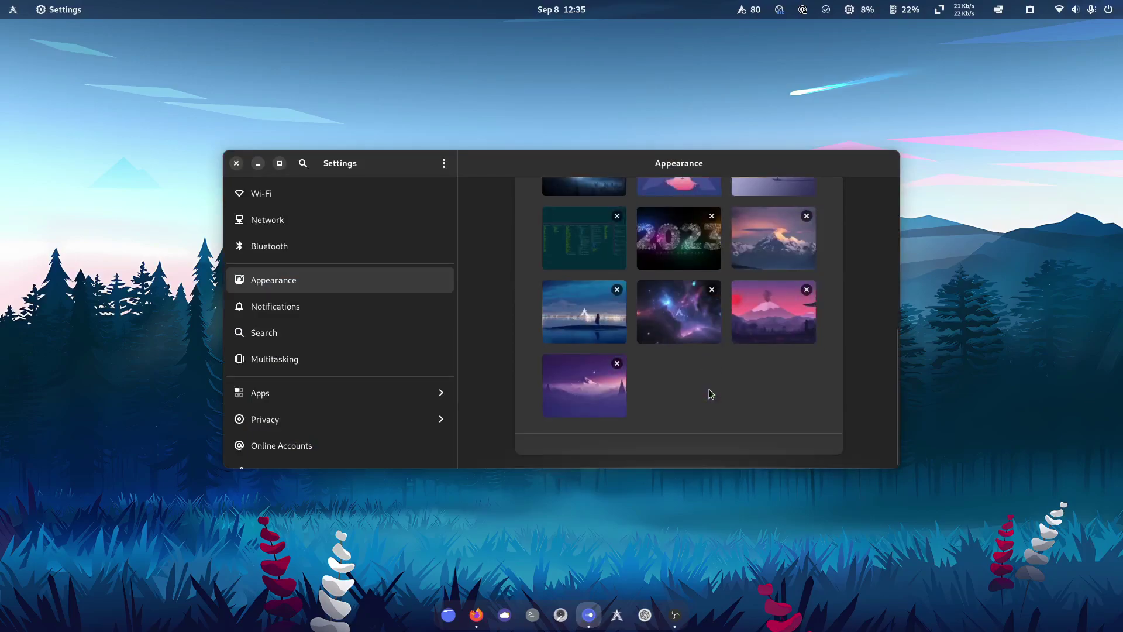
scroll(711, 393, "up", 6)
scroll(711, 393, "up", 3)
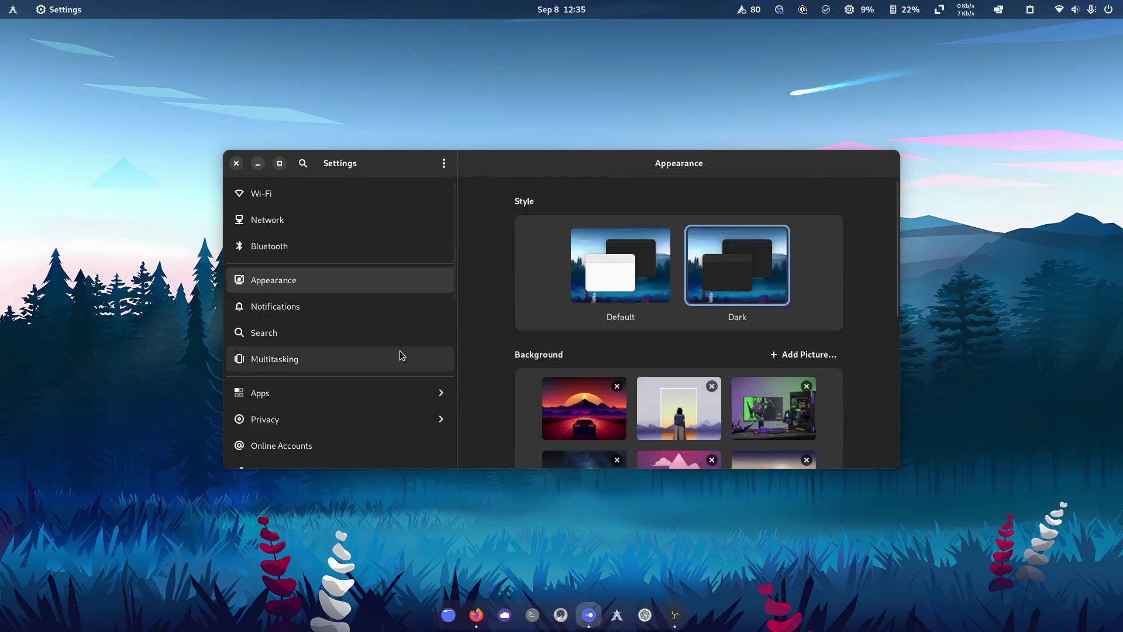
scroll(327, 328, "down", 4)
scroll(344, 297, "down", 3)
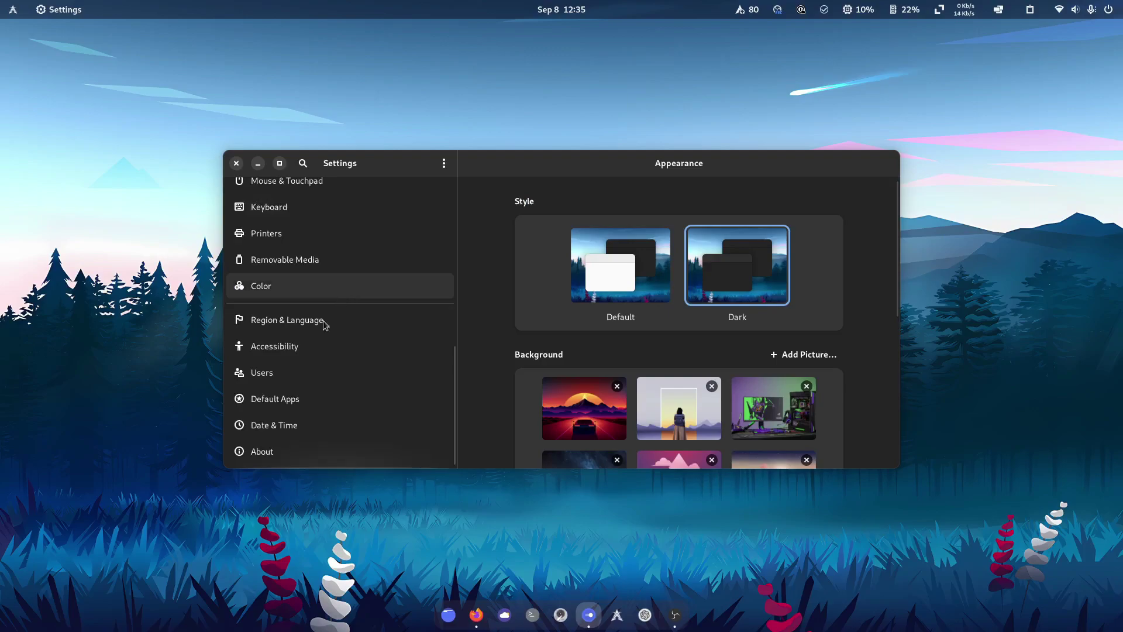
left_click(286, 454)
scroll(533, 366, "down", 5)
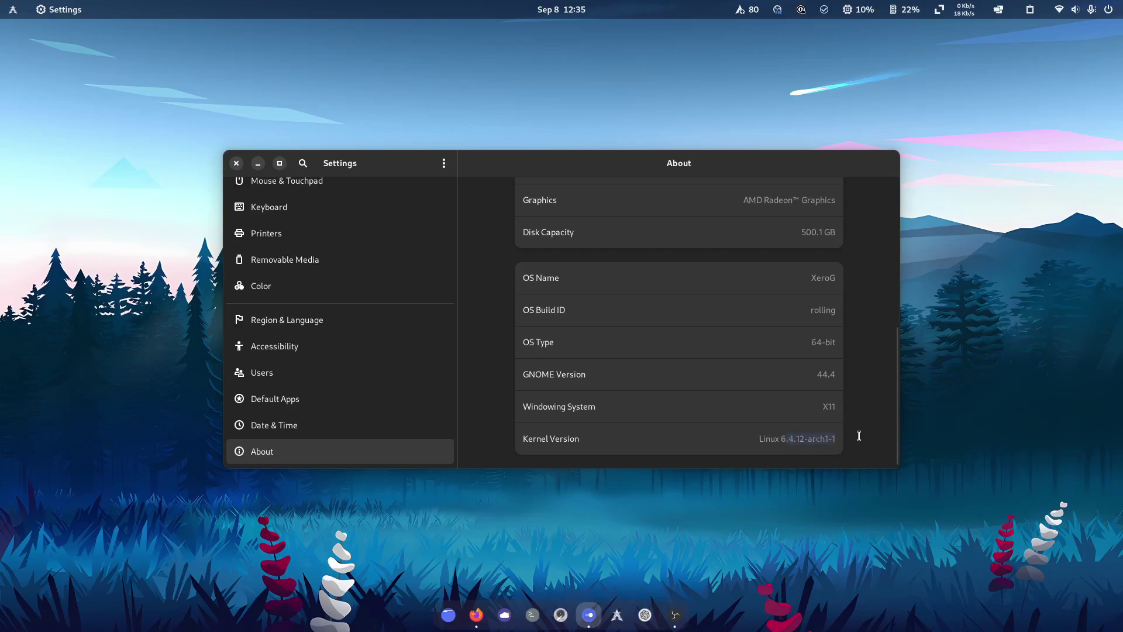
scroll(857, 439, "up", 5)
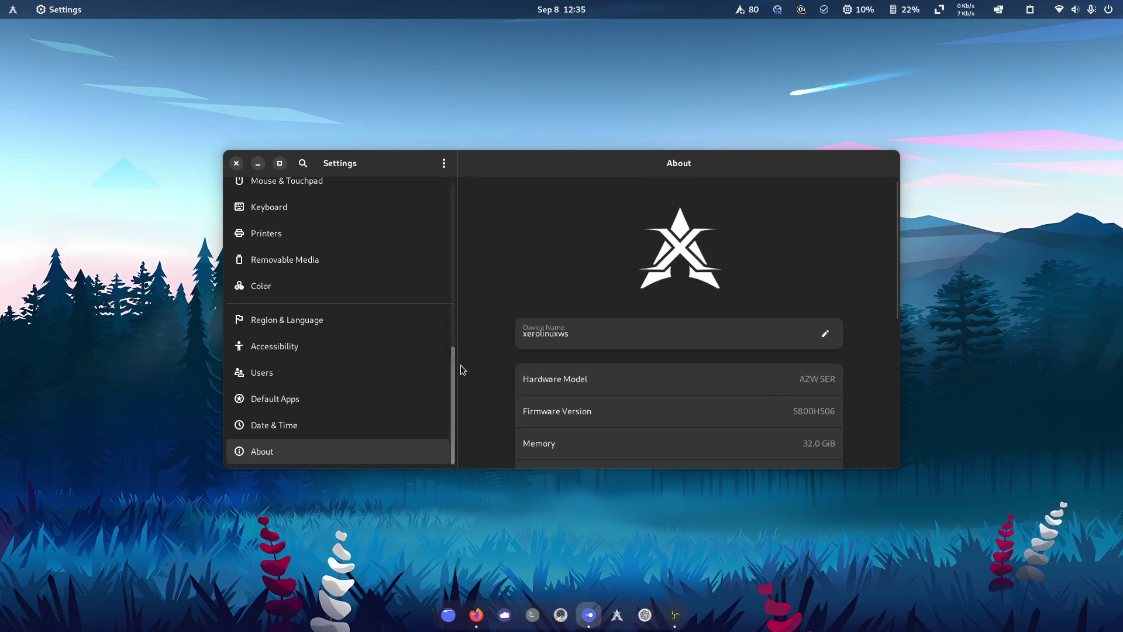
scroll(572, 369, "down", 5)
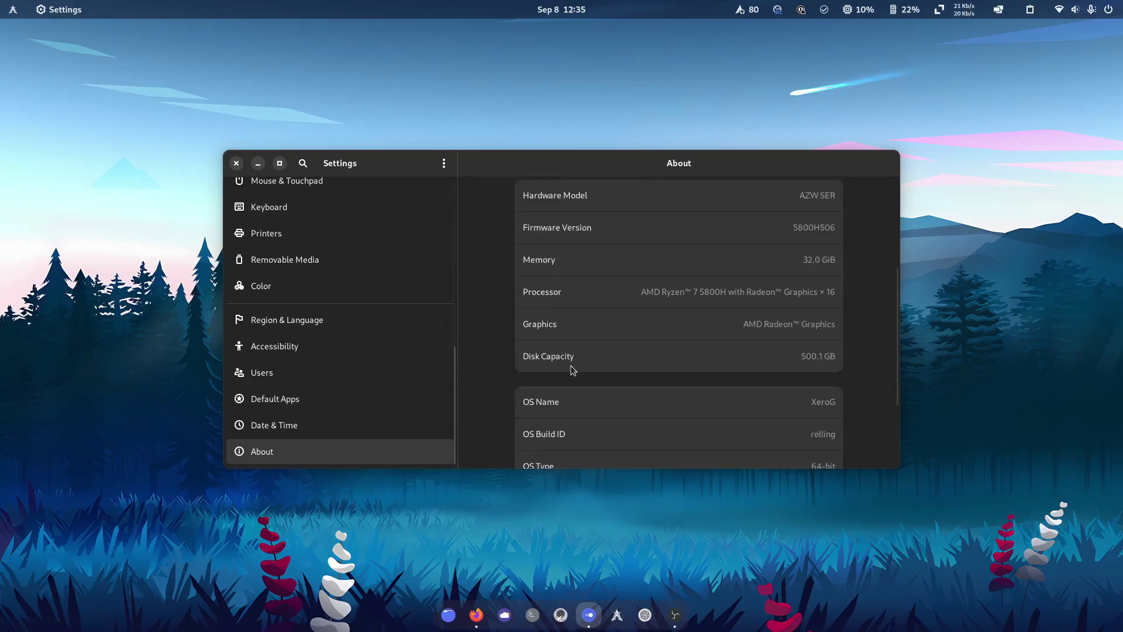
left_click(237, 164)
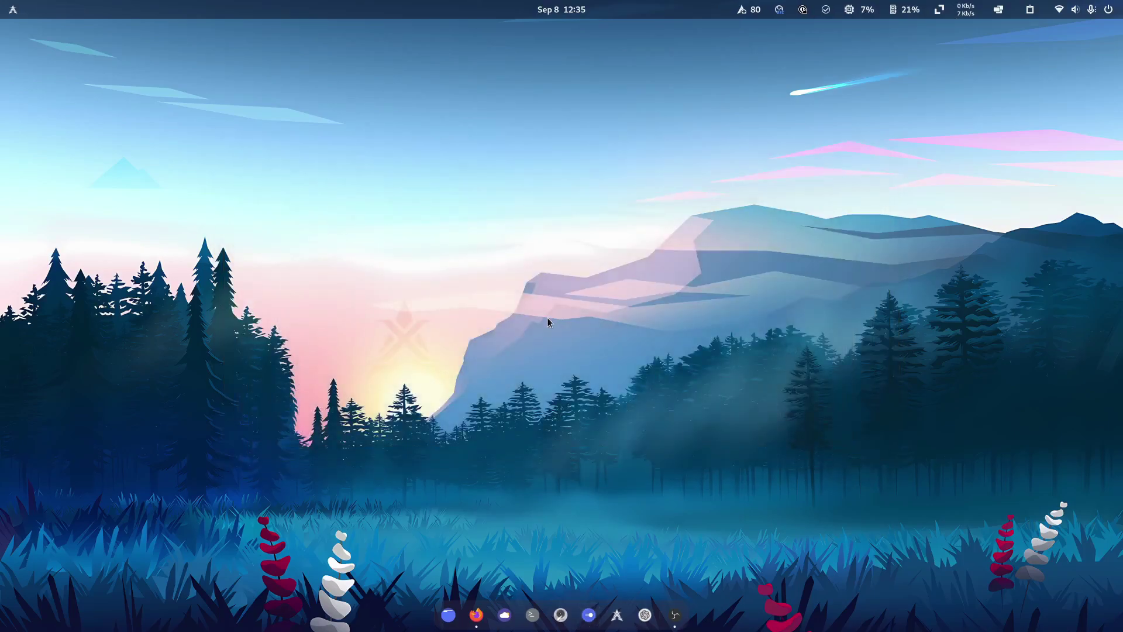